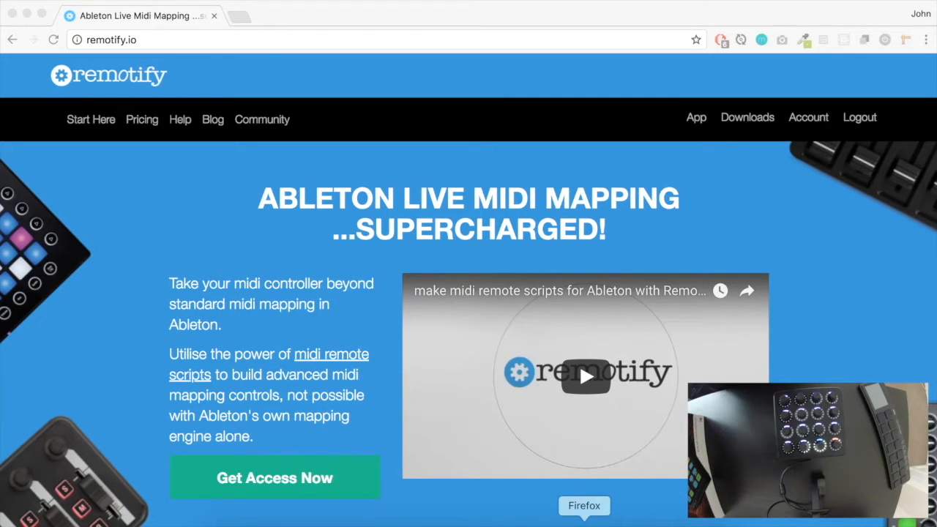
Switch to Firefox and look over the Remotify new account registration form down to the account creation option.
{"action": "left_click", "coordinate": [584, 522]}
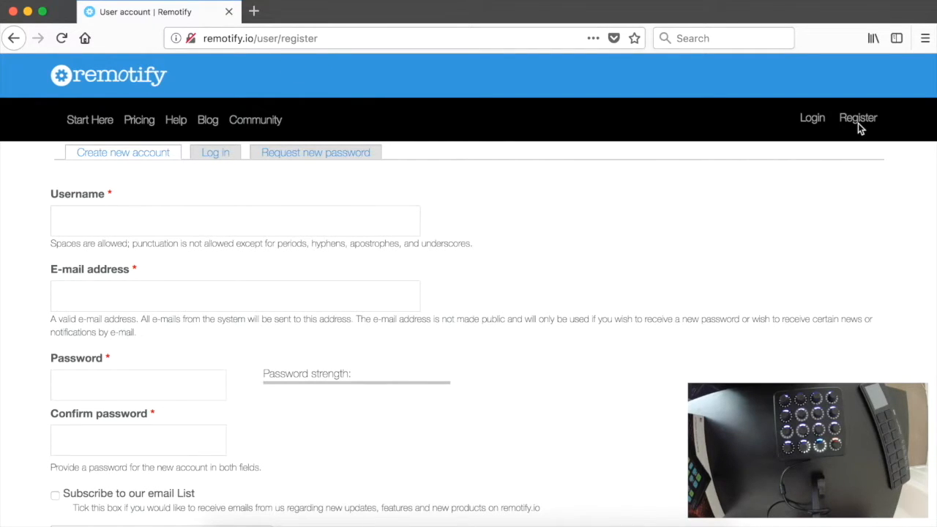
{"action": "scroll", "coordinate": [508, 234], "scroll_direction": "down", "scroll_amount": 3}
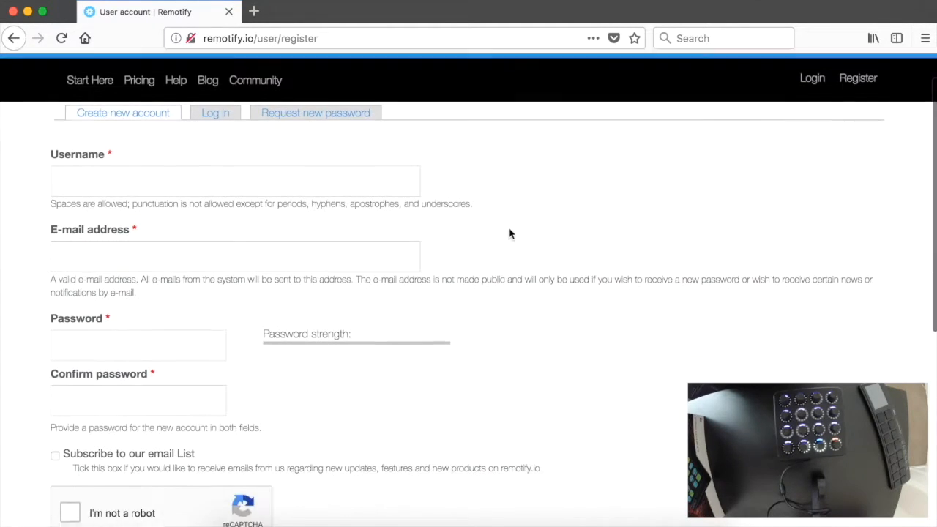
{"action": "scroll", "coordinate": [358, 336], "scroll_direction": "up", "scroll_amount": 1}
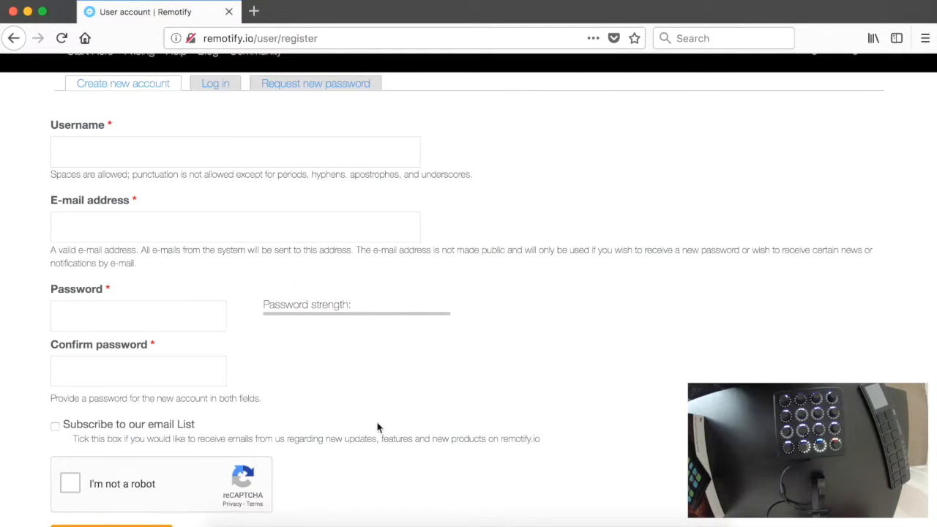
{"action": "scroll", "coordinate": [376, 426], "scroll_direction": "down", "scroll_amount": 1}
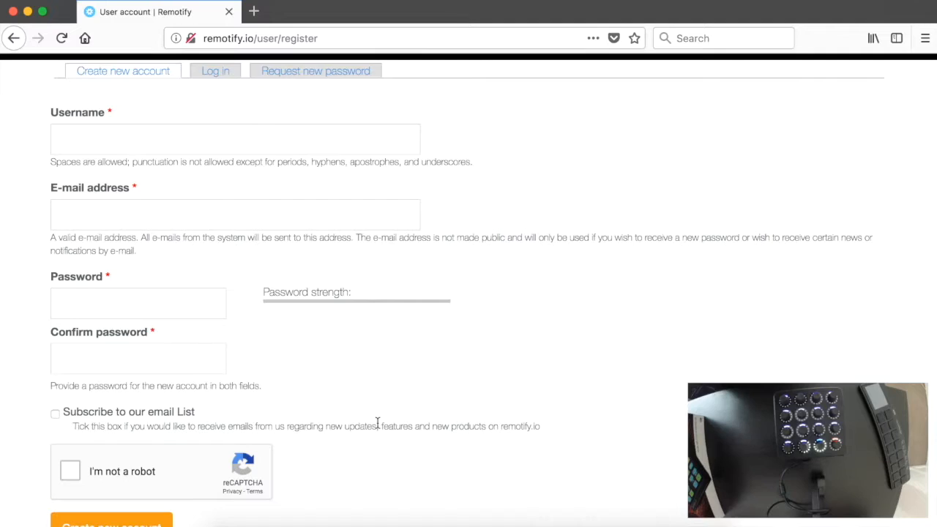
{"action": "scroll", "coordinate": [377, 423], "scroll_direction": "down", "scroll_amount": 2}
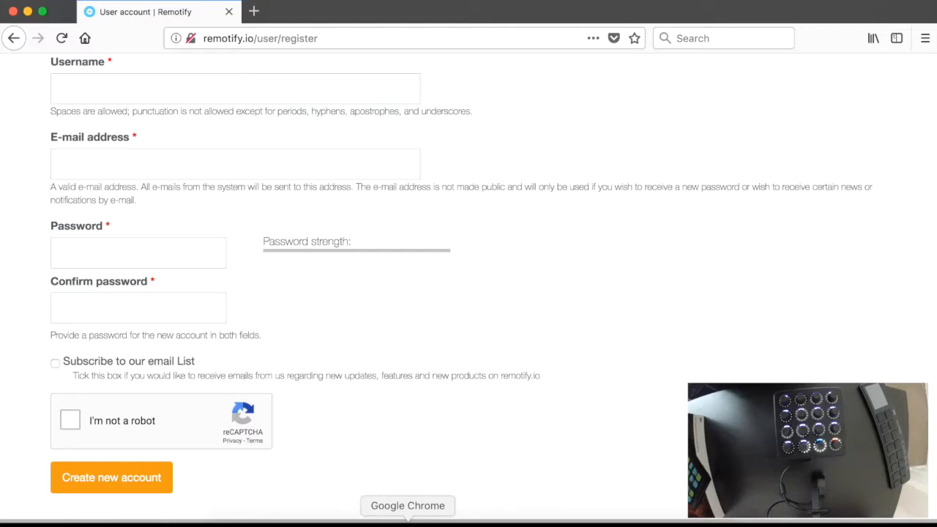
Switch to Google Chrome, open the Remotify app page and start adding a new mapping.
{"action": "left_click", "coordinate": [408, 522]}
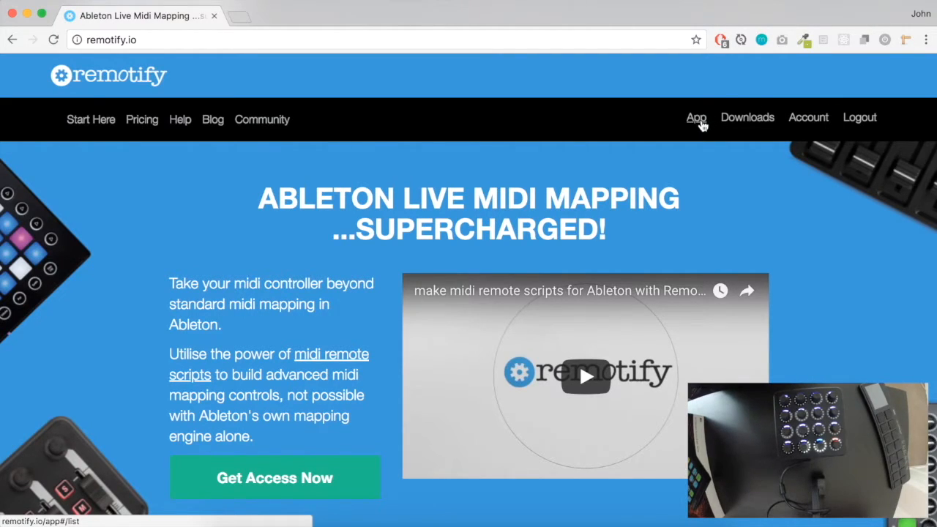
{"action": "left_click", "coordinate": [698, 123]}
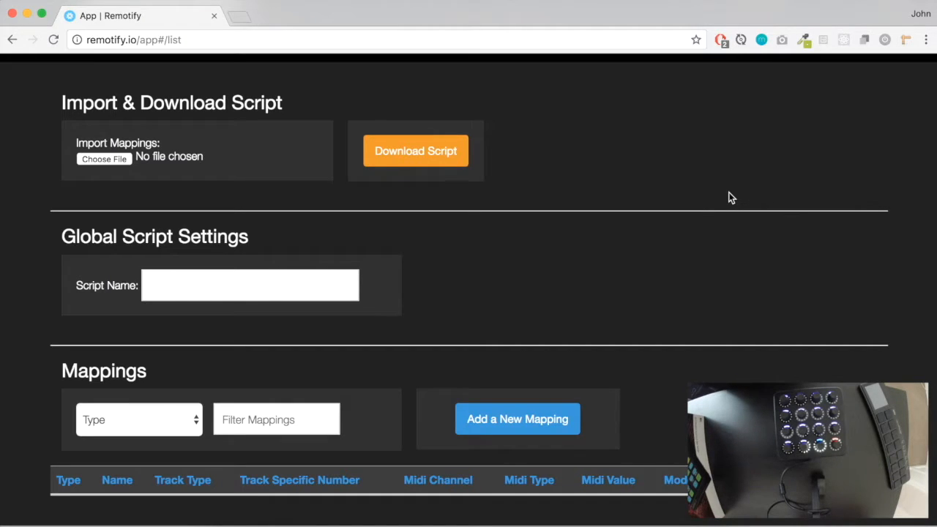
{"action": "scroll", "coordinate": [730, 198], "scroll_direction": "down", "scroll_amount": 3}
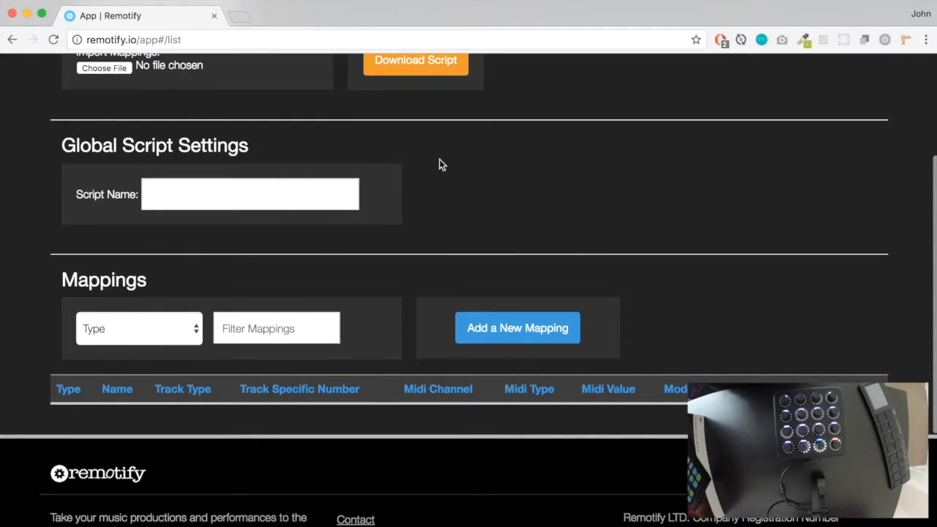
{"action": "scroll", "coordinate": [150, 412], "scroll_direction": "down", "scroll_amount": 1}
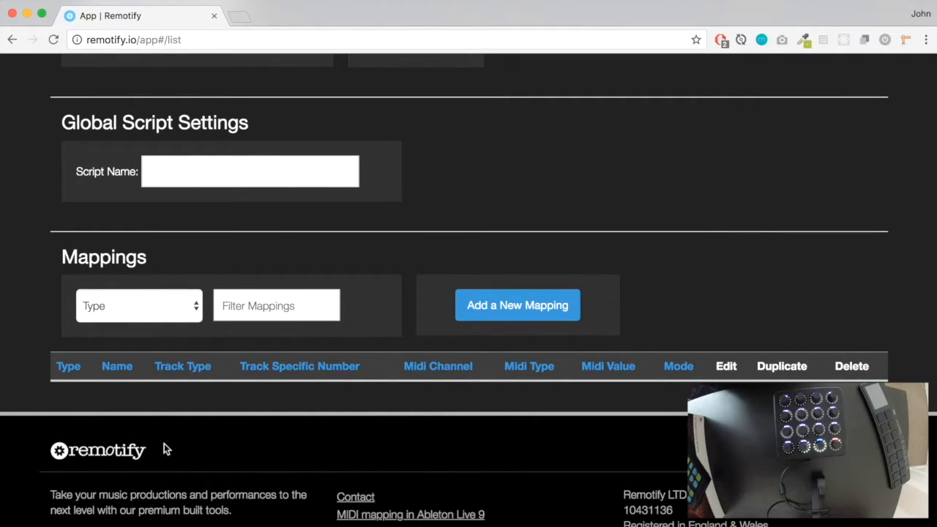
{"action": "scroll", "coordinate": [194, 396], "scroll_direction": "up", "scroll_amount": 3}
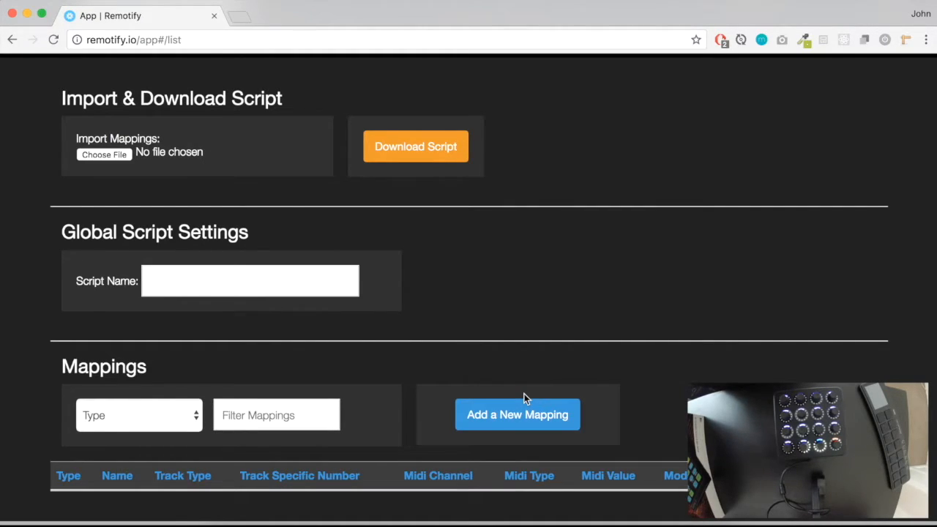
{"action": "left_click", "coordinate": [525, 422]}
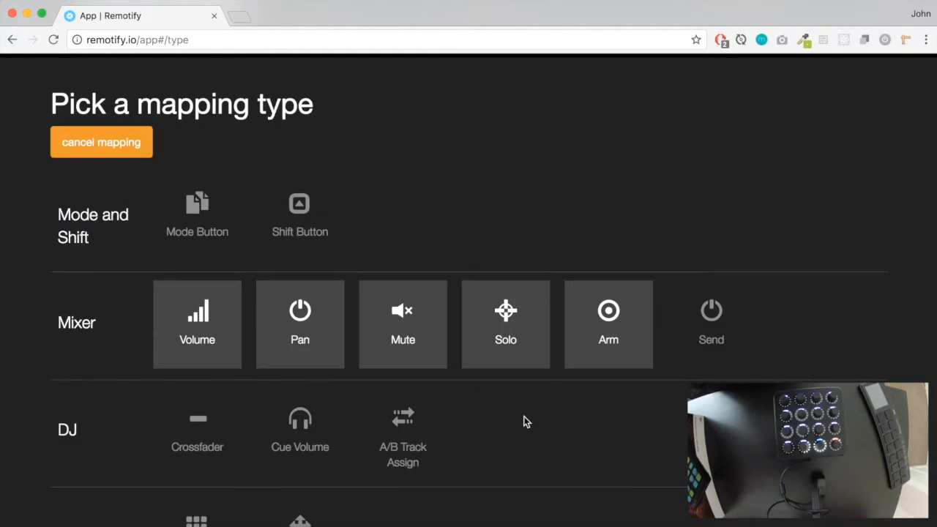
Look through the available mapping types, from Mode and Shift and Mixer down to Device and Transport.
{"action": "scroll", "coordinate": [394, 242], "scroll_direction": "down", "scroll_amount": 1}
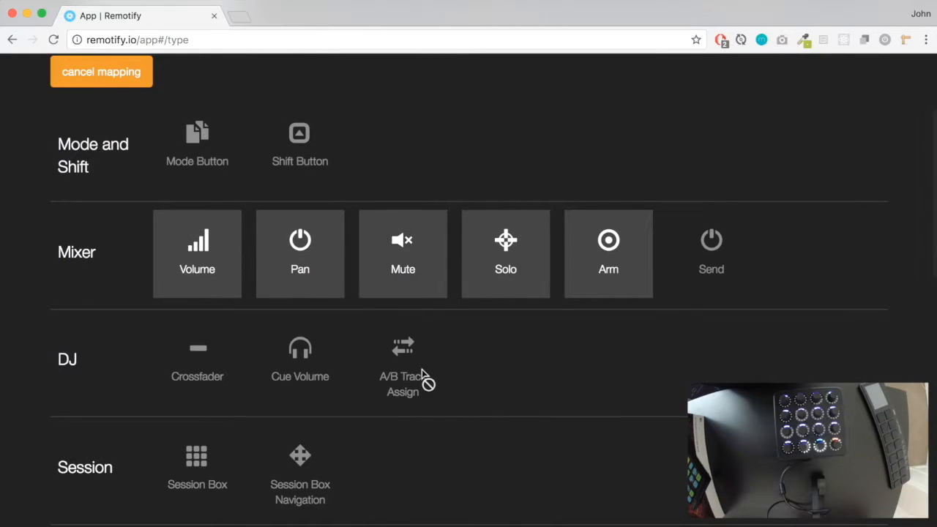
{"action": "scroll", "coordinate": [424, 379], "scroll_direction": "down", "scroll_amount": 4}
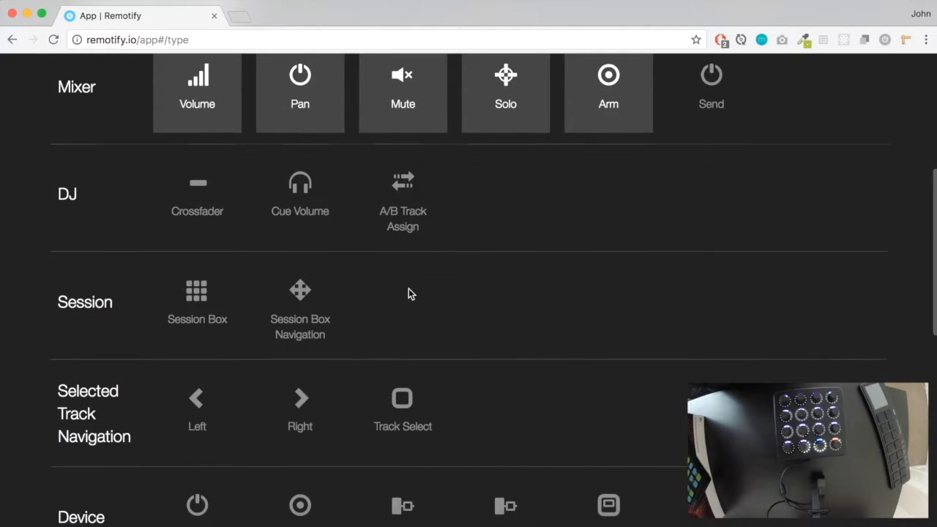
{"action": "scroll", "coordinate": [409, 292], "scroll_direction": "down", "scroll_amount": 5}
{"action": "scroll", "coordinate": [408, 289], "scroll_direction": "down", "scroll_amount": 2}
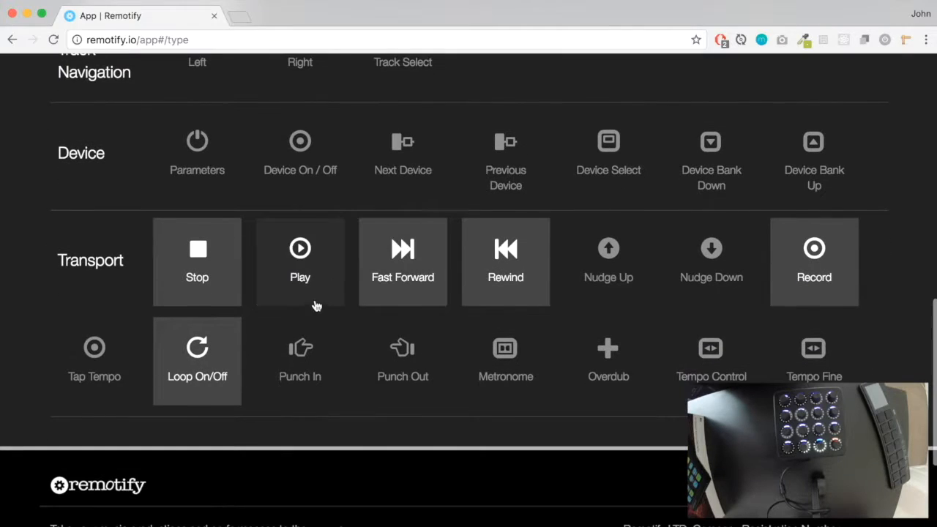
{"action": "scroll", "coordinate": [491, 388], "scroll_direction": "up", "scroll_amount": 2}
{"action": "scroll", "coordinate": [469, 366], "scroll_direction": "up", "scroll_amount": 3}
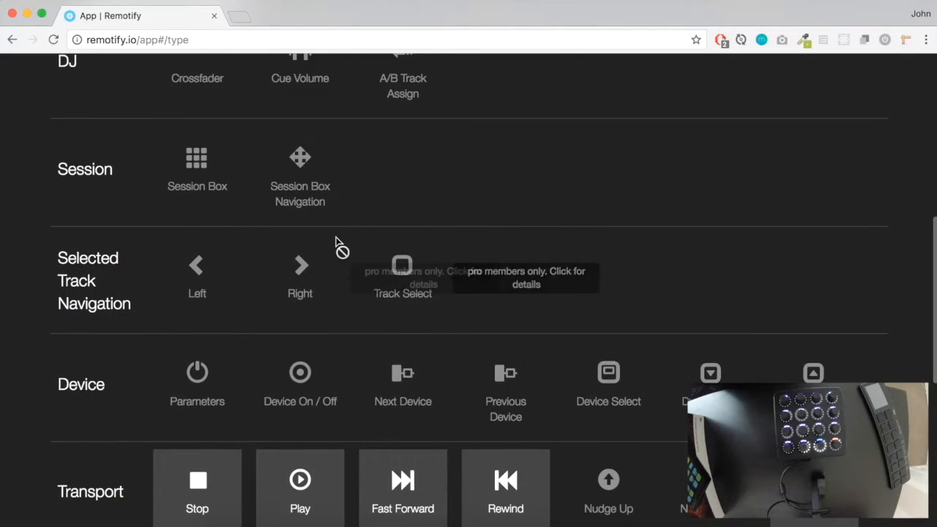
{"action": "scroll", "coordinate": [339, 246], "scroll_direction": "up", "scroll_amount": 5}
{"action": "scroll", "coordinate": [339, 247], "scroll_direction": "up", "scroll_amount": 3}
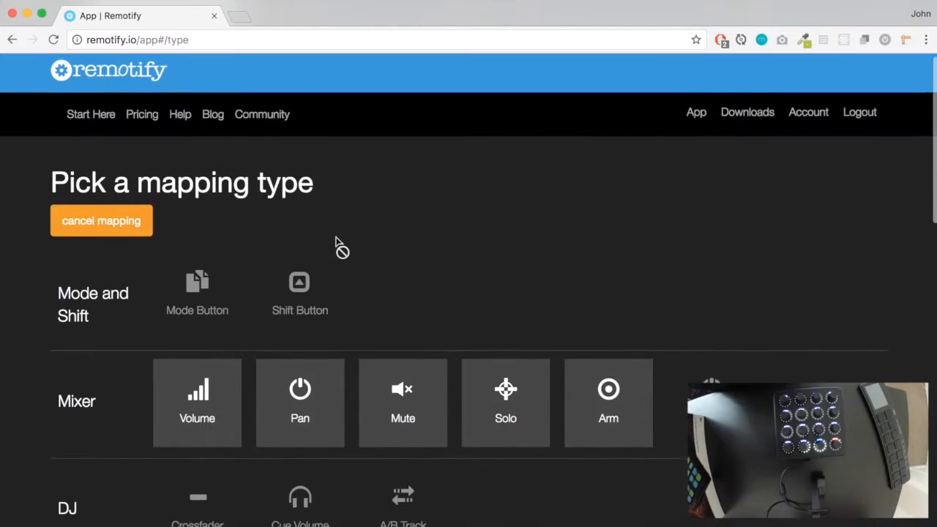
{"action": "scroll", "coordinate": [350, 434], "scroll_direction": "down", "scroll_amount": 3}
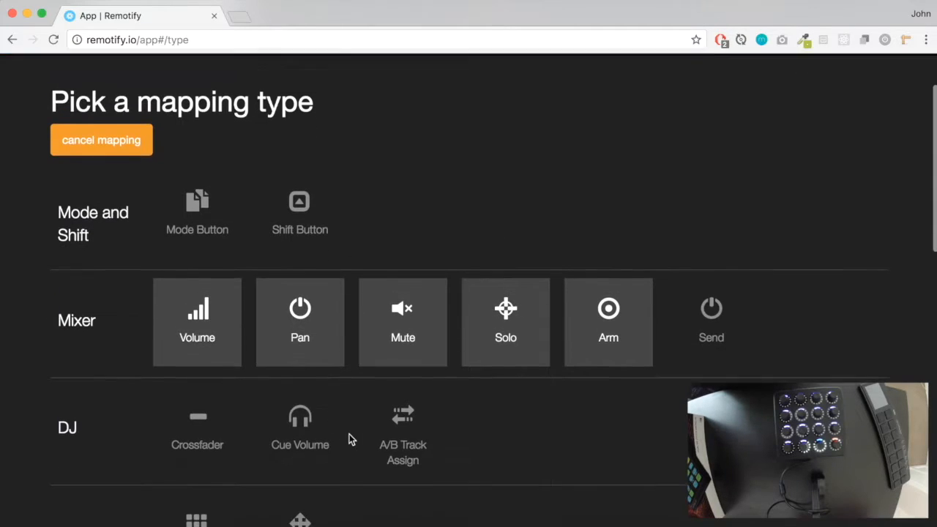
{"action": "scroll", "coordinate": [645, 370], "scroll_direction": "down", "scroll_amount": 5}
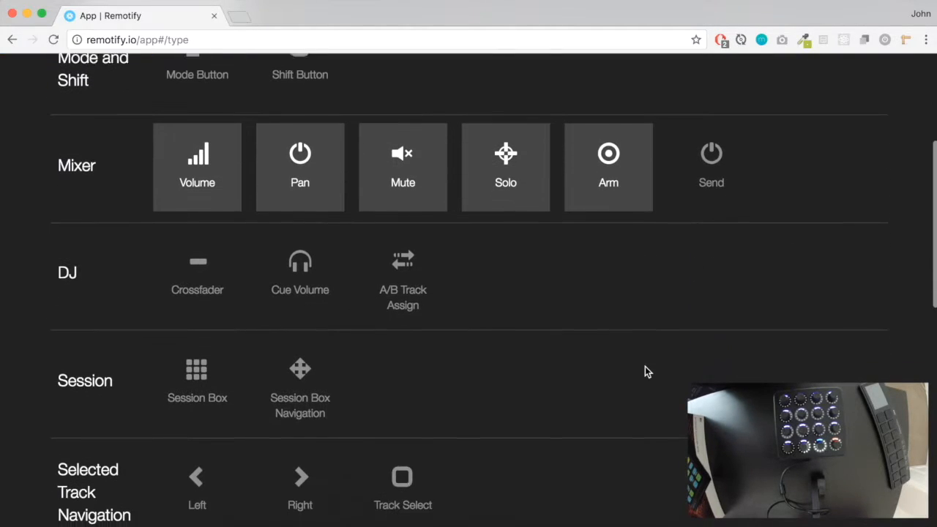
{"action": "scroll", "coordinate": [645, 371], "scroll_direction": "down", "scroll_amount": 1}
{"action": "scroll", "coordinate": [193, 216], "scroll_direction": "up", "scroll_amount": 6}
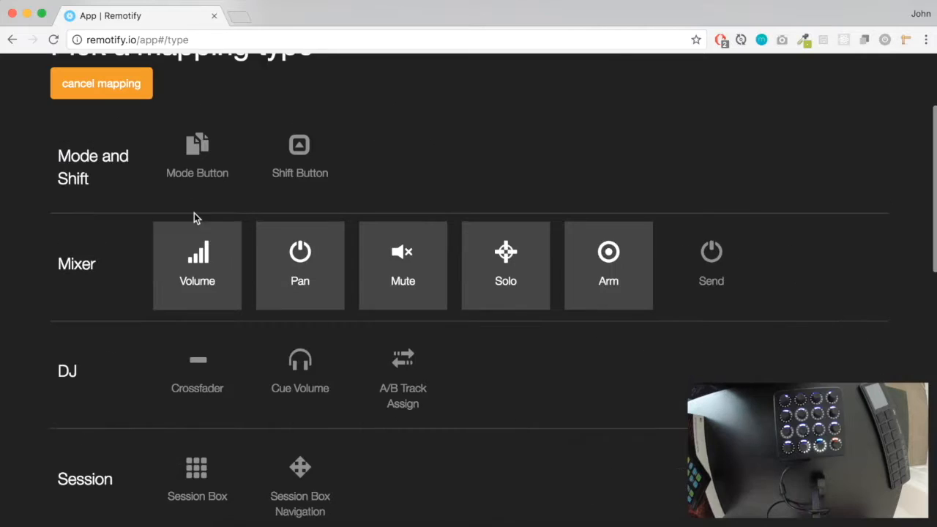
Choose the Mixer's Volume mapping type and name the mapping "volume 1".
{"action": "left_click", "coordinate": [209, 269]}
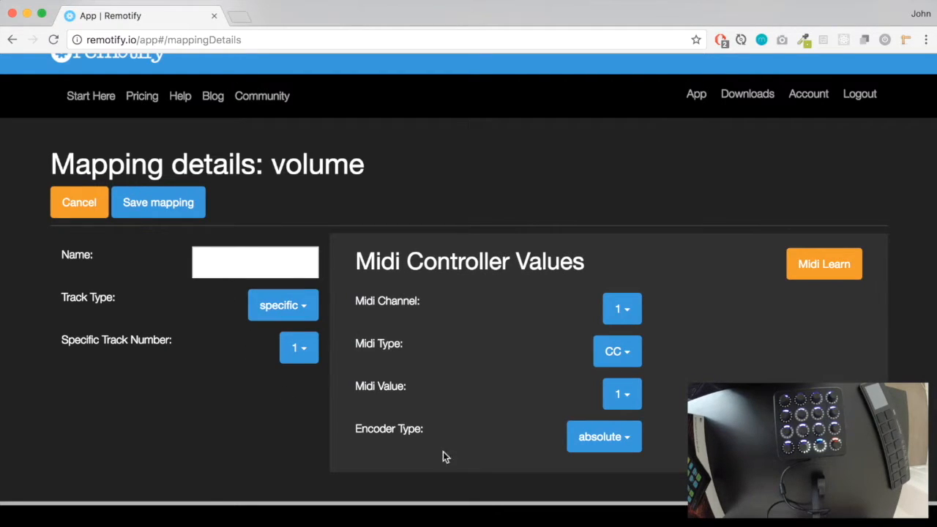
{"action": "scroll", "coordinate": [253, 251], "scroll_direction": "down", "scroll_amount": 2}
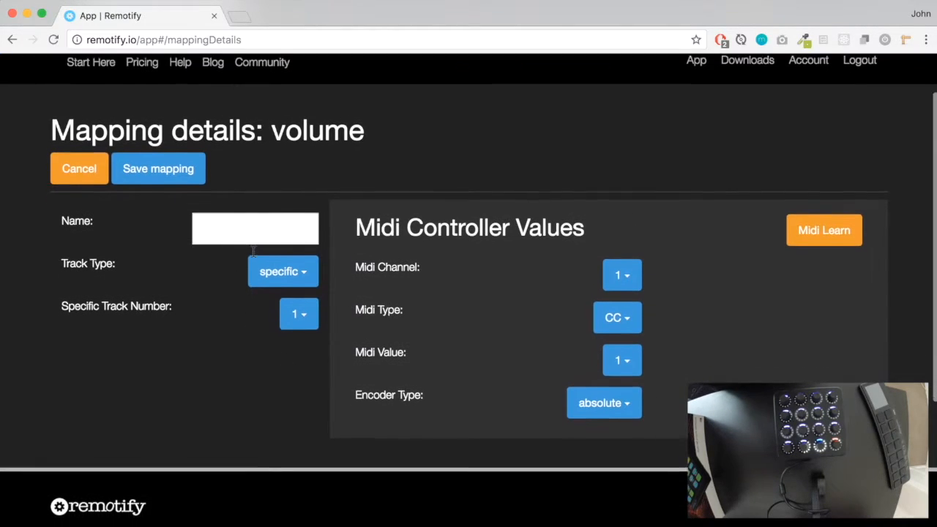
{"action": "left_click", "coordinate": [272, 228]}
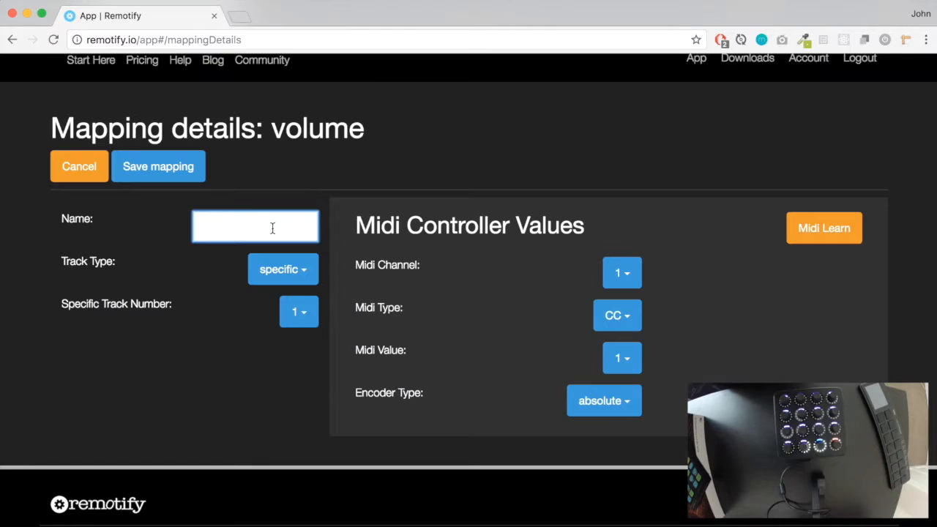
{"action": "type", "text": "v"}
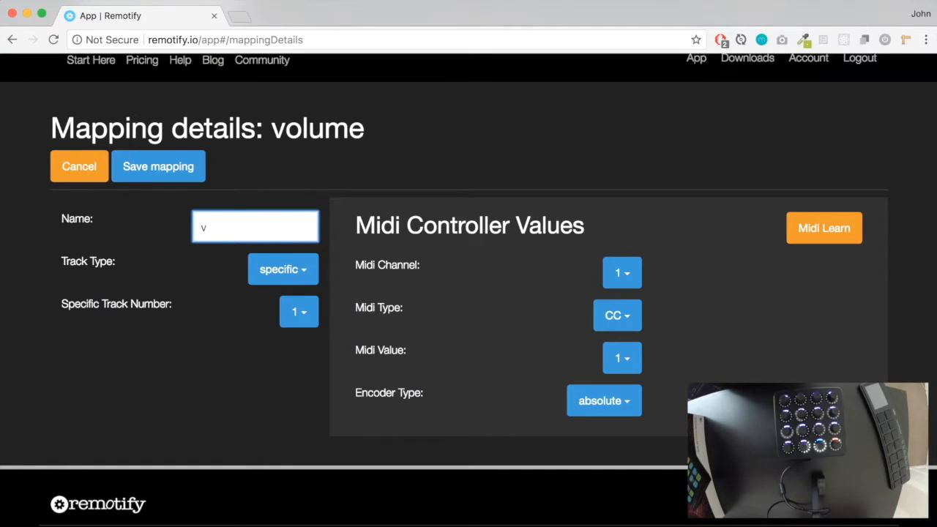
{"action": "type", "text": "olume 1"}
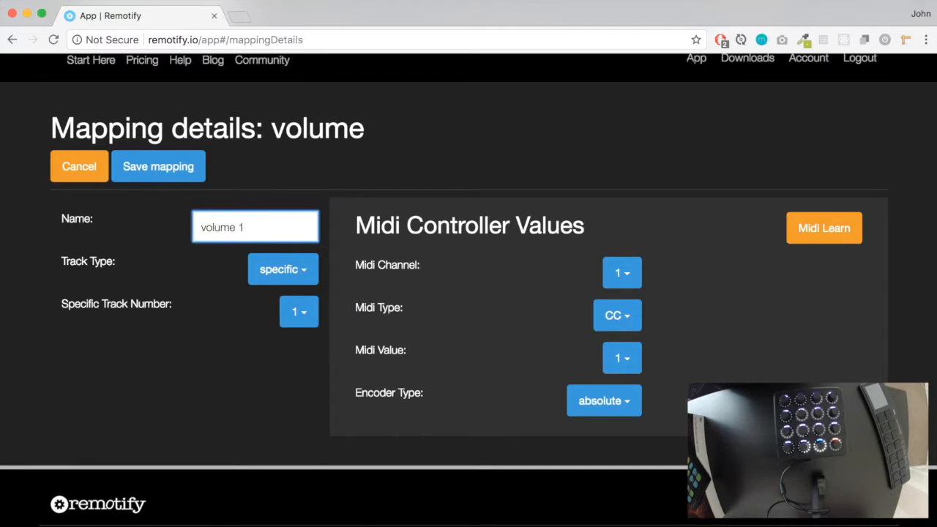
Set the volume mapping's track type to specific and its specific track number to 3.
{"action": "scroll", "coordinate": [317, 164], "scroll_direction": "down", "scroll_amount": 1}
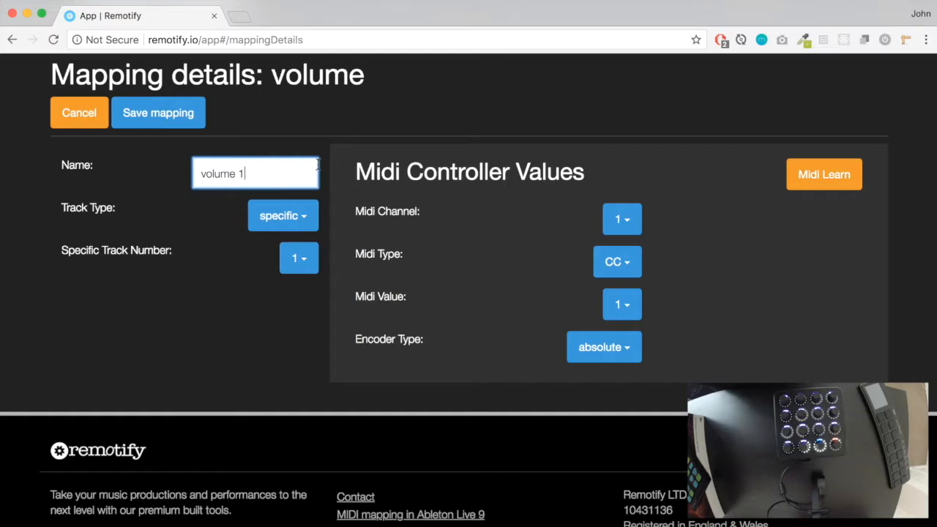
{"action": "left_click", "coordinate": [308, 219]}
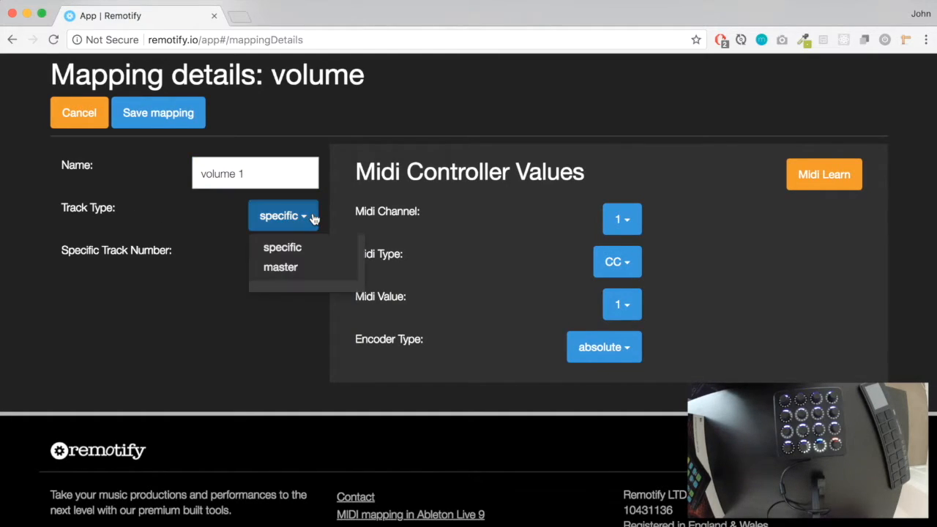
{"action": "left_click", "coordinate": [313, 253]}
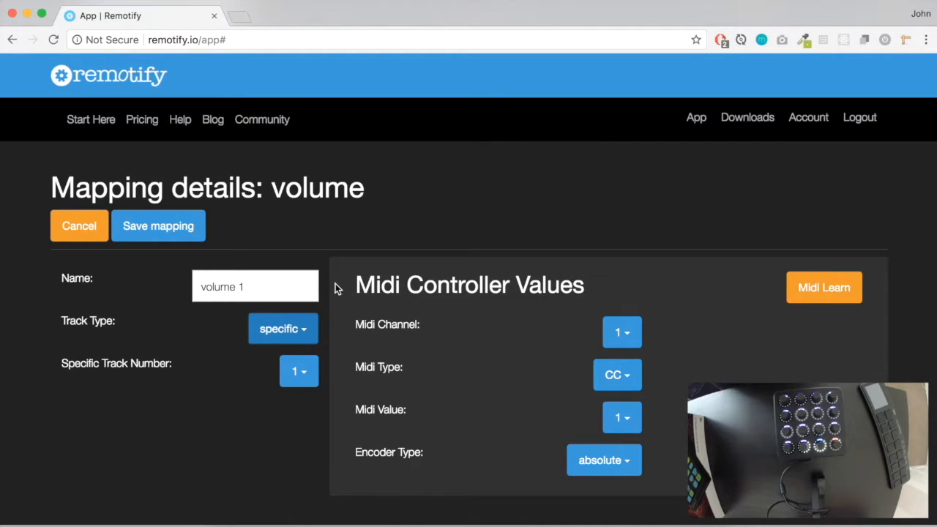
{"action": "scroll", "coordinate": [303, 395], "scroll_direction": "down", "scroll_amount": 2}
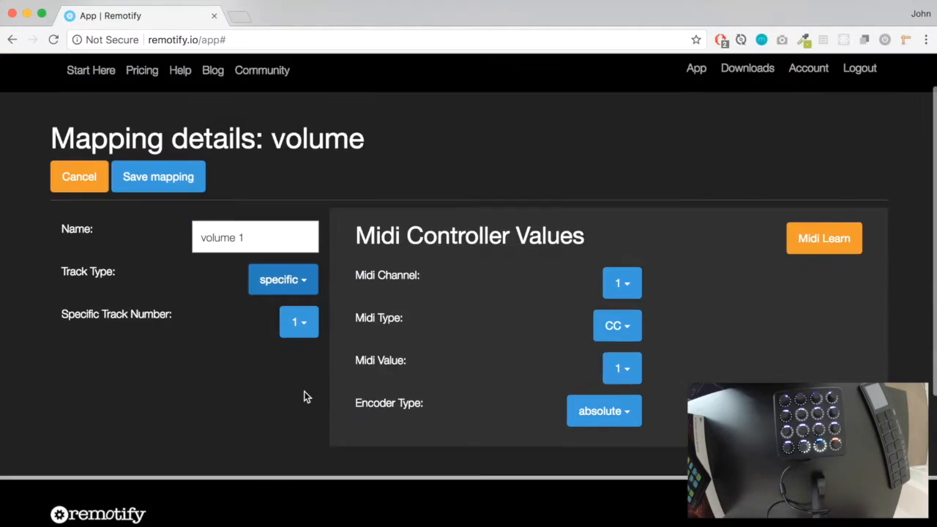
{"action": "scroll", "coordinate": [316, 384], "scroll_direction": "down", "scroll_amount": 1}
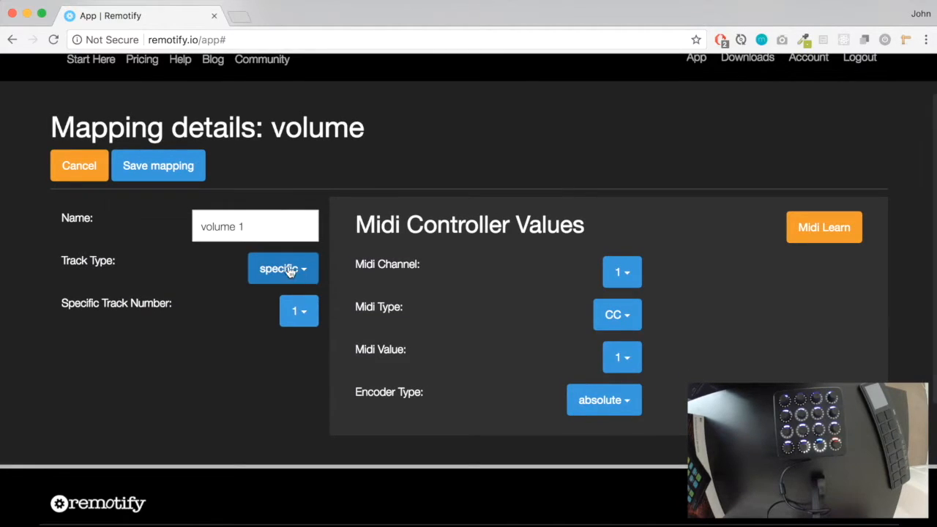
{"action": "left_click", "coordinate": [306, 313]}
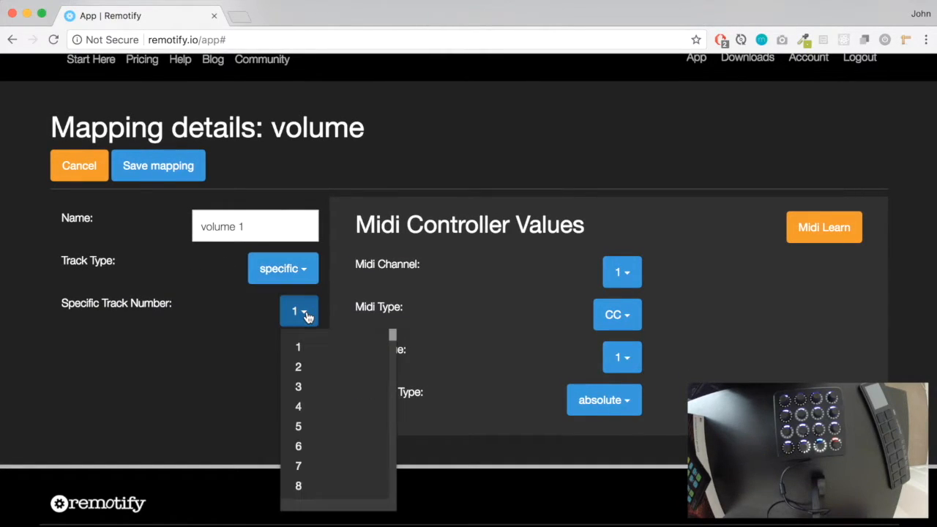
{"action": "left_click", "coordinate": [321, 389]}
{"action": "scroll", "coordinate": [329, 394], "scroll_direction": "down", "scroll_amount": 1}
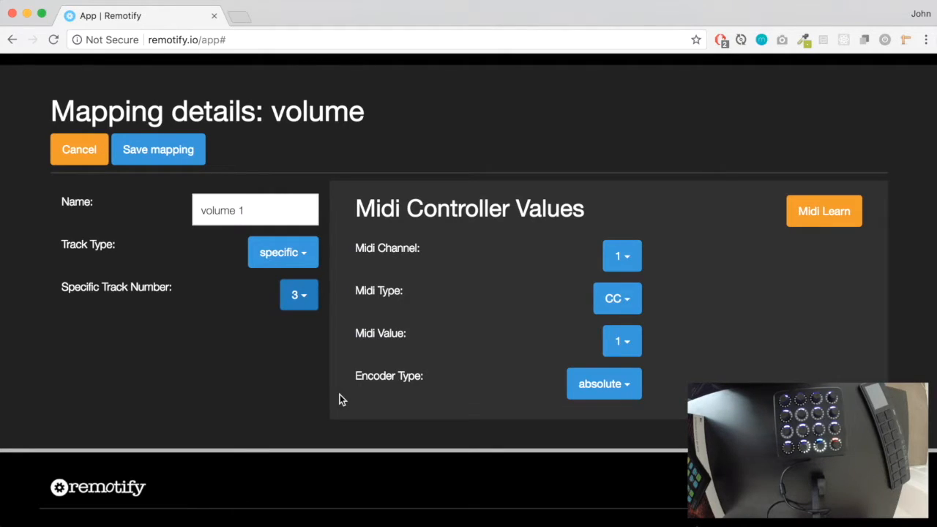
Switch to Ableton Live, select the third track and move the fourth track ahead of it, returning to the mapping details.
{"action": "left_click", "coordinate": [341, 515]}
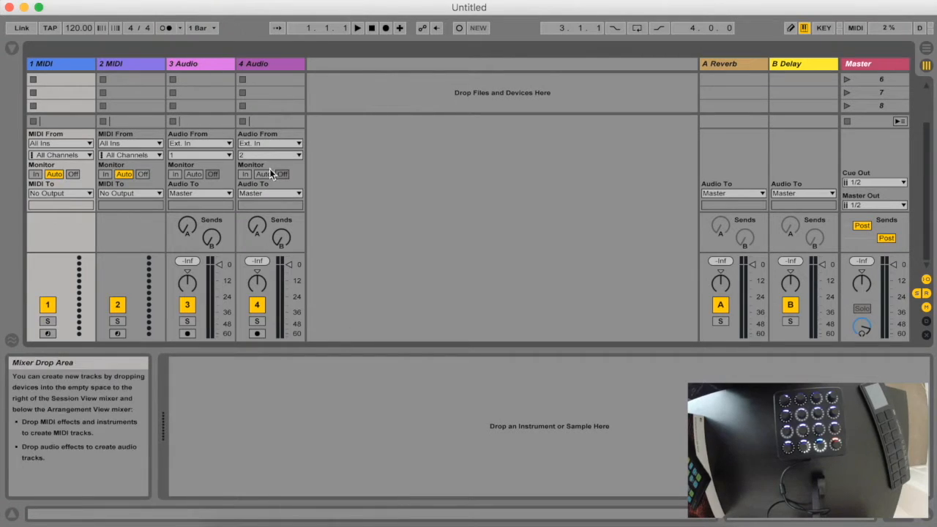
{"action": "left_click", "coordinate": [201, 65]}
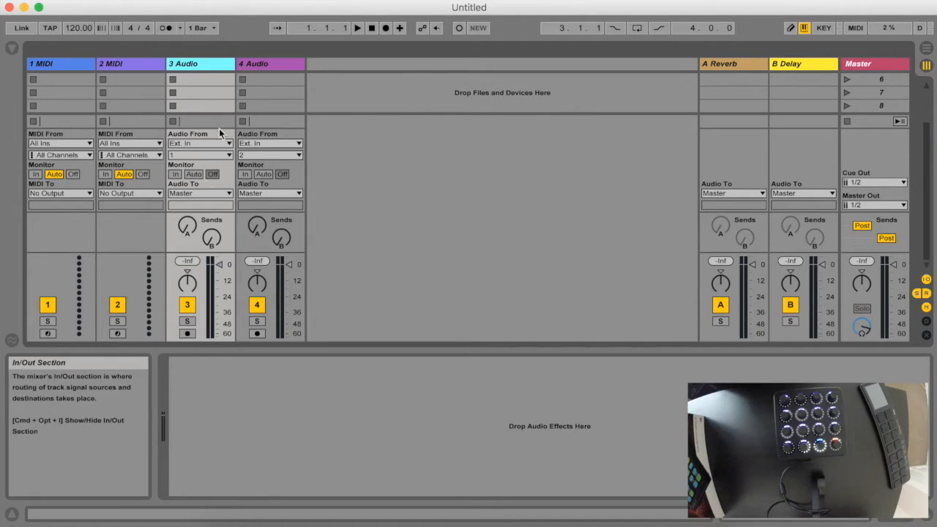
{"action": "left_click_drag", "start_coordinate": [275, 65], "coordinate": [159, 65]}
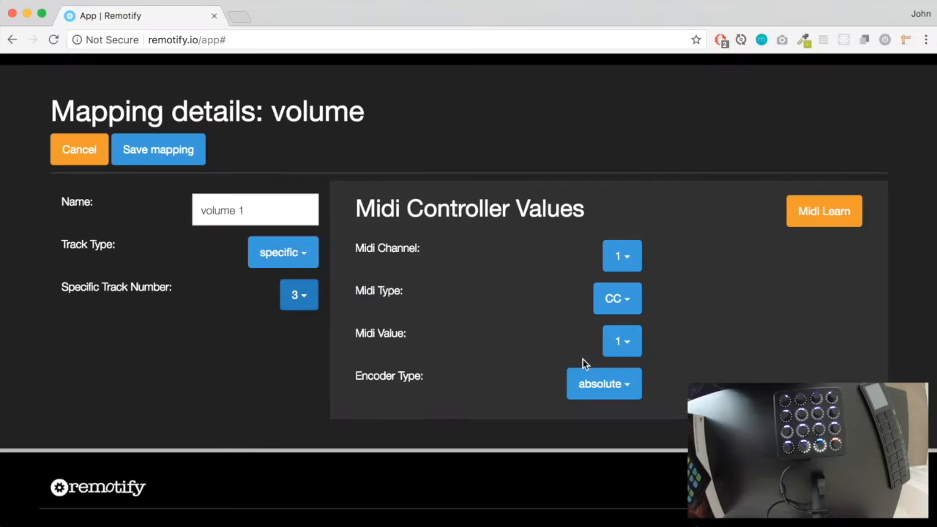
{"action": "scroll", "coordinate": [751, 311], "scroll_direction": "down", "scroll_amount": 2}
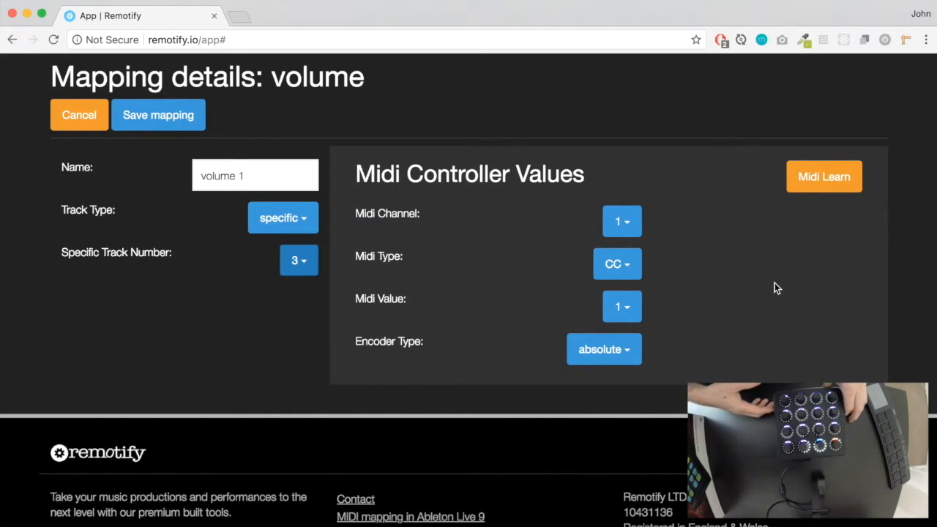
Assign a controller knob to the volume mapping with MIDI Learn as channel 1, CC, value 0, keeping the encoder type absolute.
{"action": "left_click", "coordinate": [814, 191]}
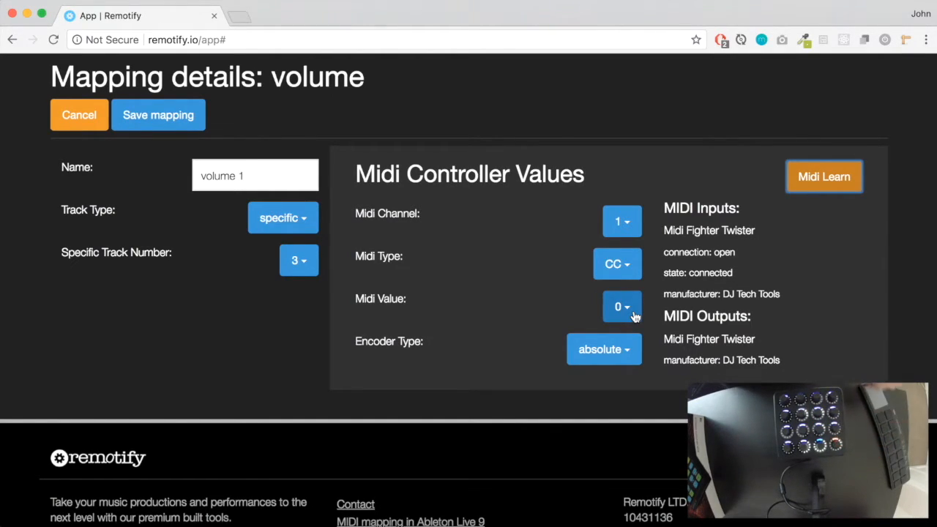
{"action": "scroll", "coordinate": [630, 322], "scroll_direction": "down", "scroll_amount": 1}
{"action": "left_click", "coordinate": [607, 308]}
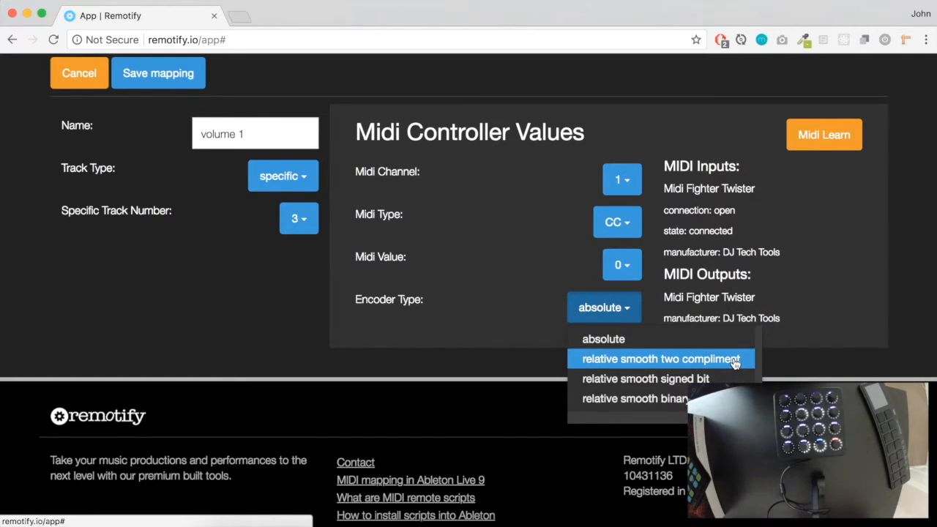
{"action": "left_click", "coordinate": [631, 311]}
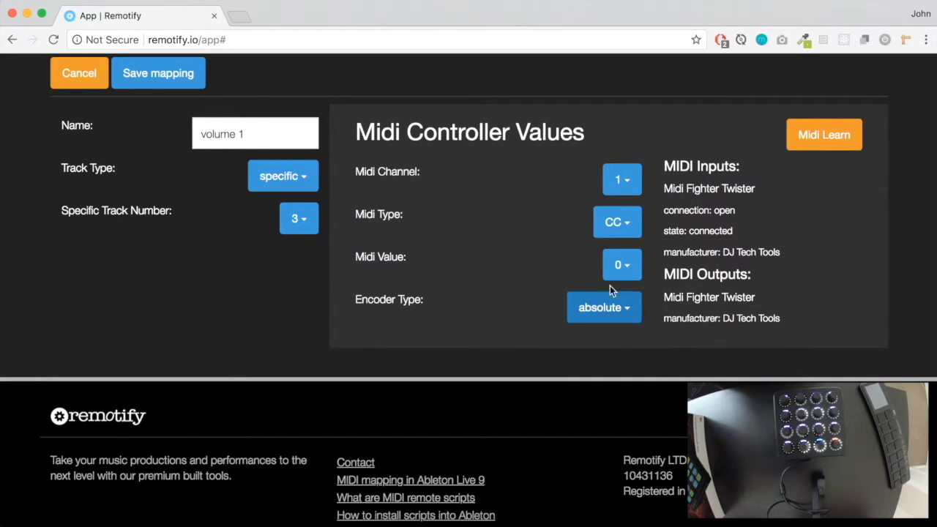
Save the volume mapping and check its entry in the mappings list.
{"action": "scroll", "coordinate": [461, 258], "scroll_direction": "up", "scroll_amount": 1}
{"action": "left_click", "coordinate": [176, 120]}
{"action": "scroll", "coordinate": [412, 179], "scroll_direction": "down", "scroll_amount": 2}
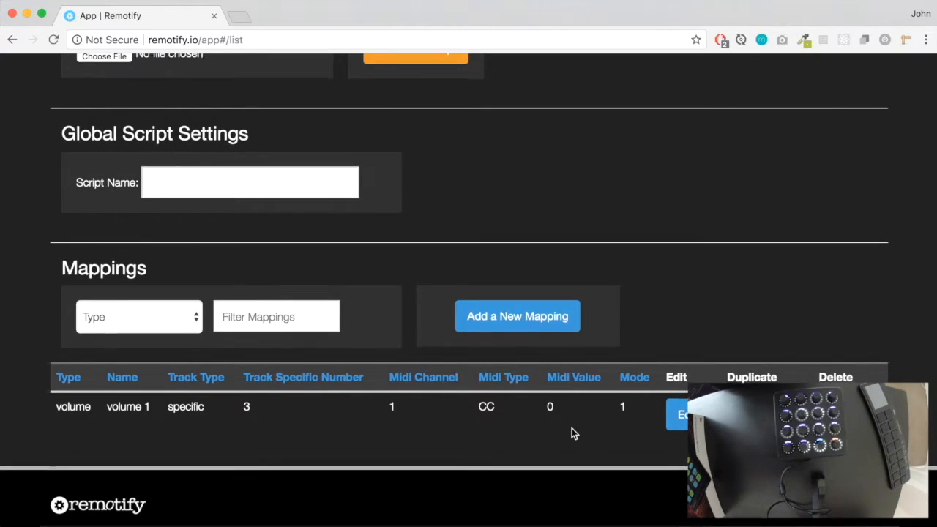
{"action": "scroll", "coordinate": [540, 212], "scroll_direction": "down", "scroll_amount": 1}
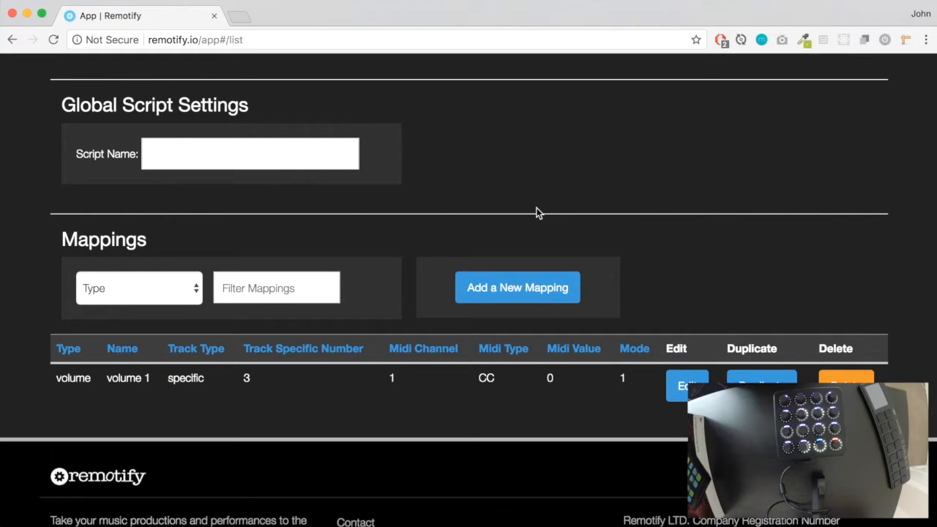
Add a Mixer Pan mapping named "pan 1" for specific track number 3.
{"action": "left_click", "coordinate": [539, 290]}
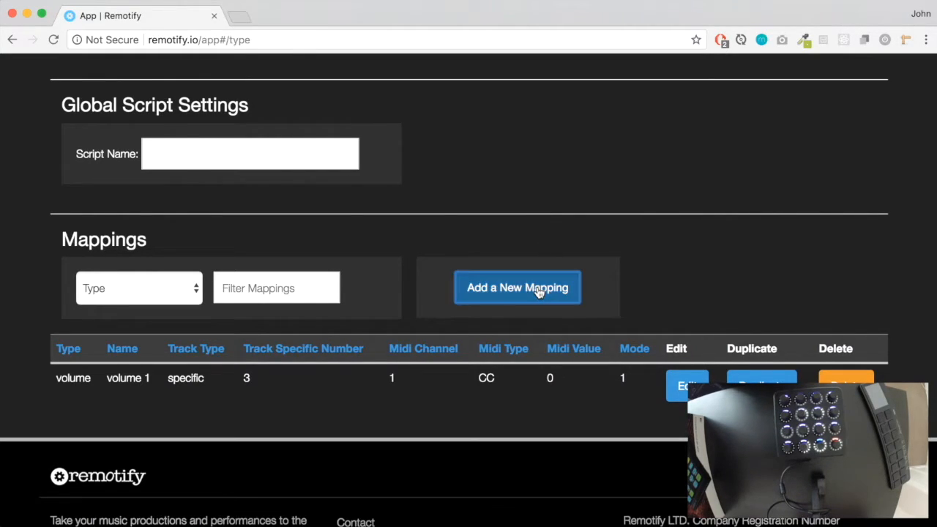
{"action": "scroll", "coordinate": [546, 227], "scroll_direction": "up", "scroll_amount": 1}
{"action": "left_click", "coordinate": [320, 227]}
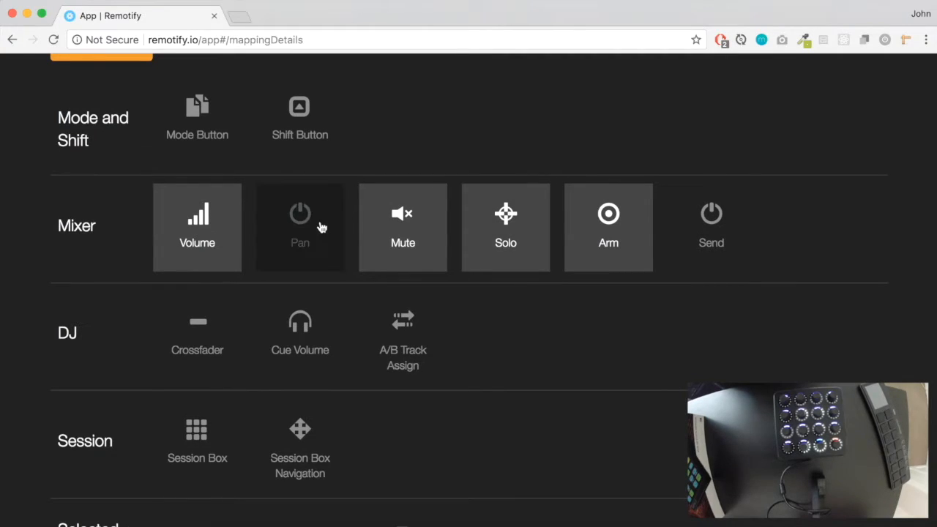
{"action": "type", "text": "pan"}
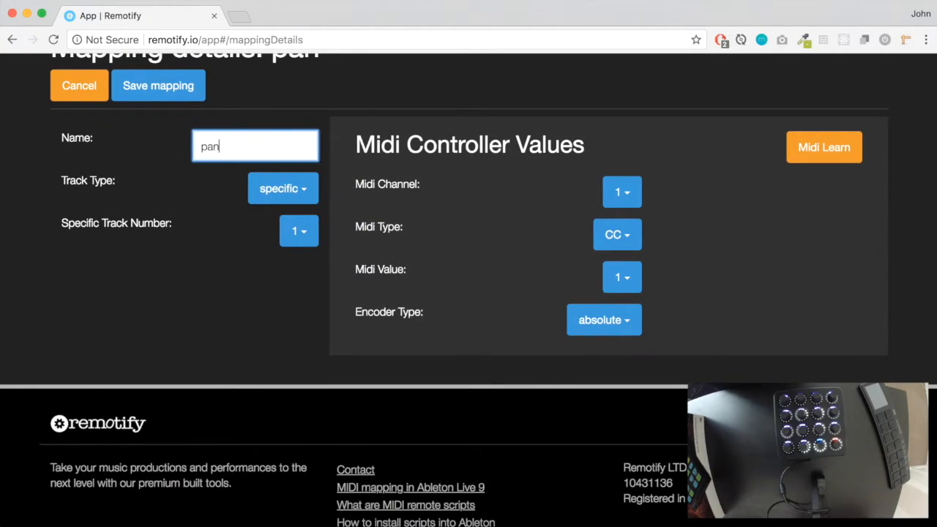
{"action": "type", "text": " 1"}
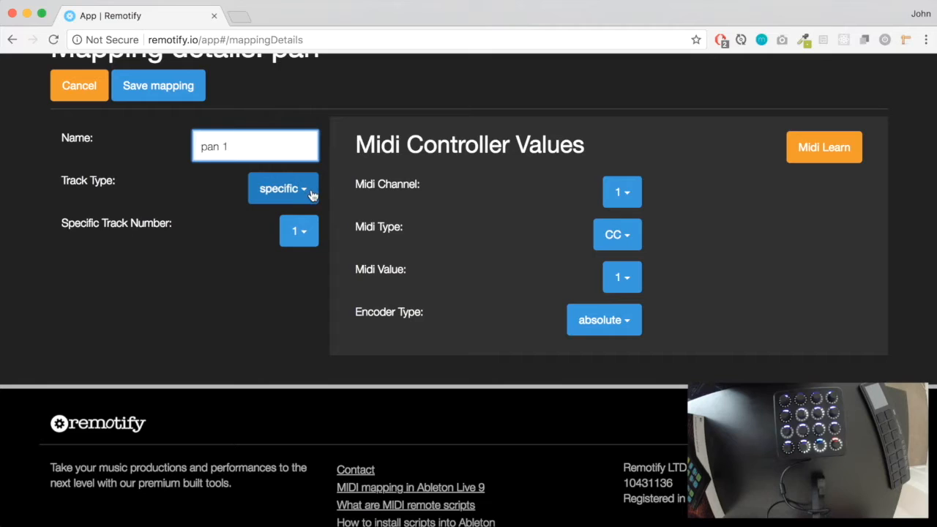
{"action": "left_click", "coordinate": [307, 240]}
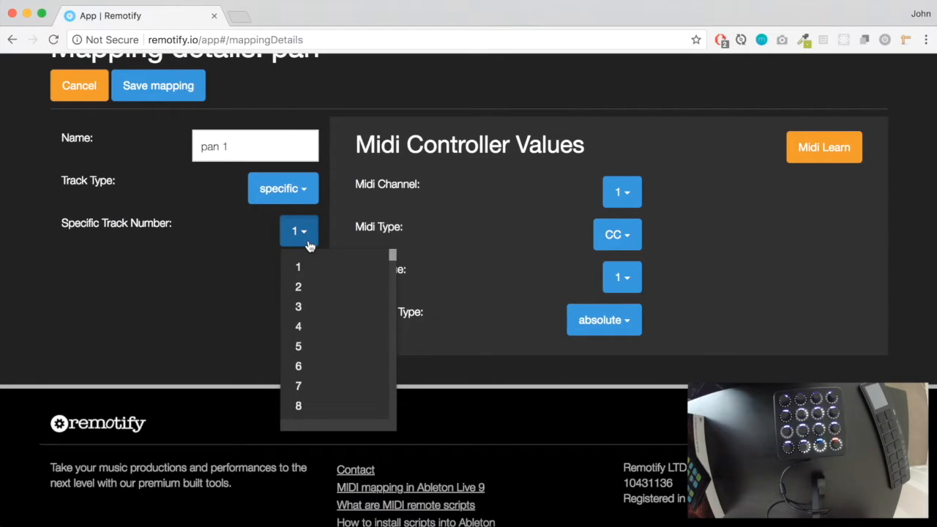
{"action": "left_click", "coordinate": [310, 307]}
Assign the pan mapping with MIDI Learn to channel 1, CC, value 1, and save it.
{"action": "scroll", "coordinate": [806, 256], "scroll_direction": "down", "scroll_amount": 2}
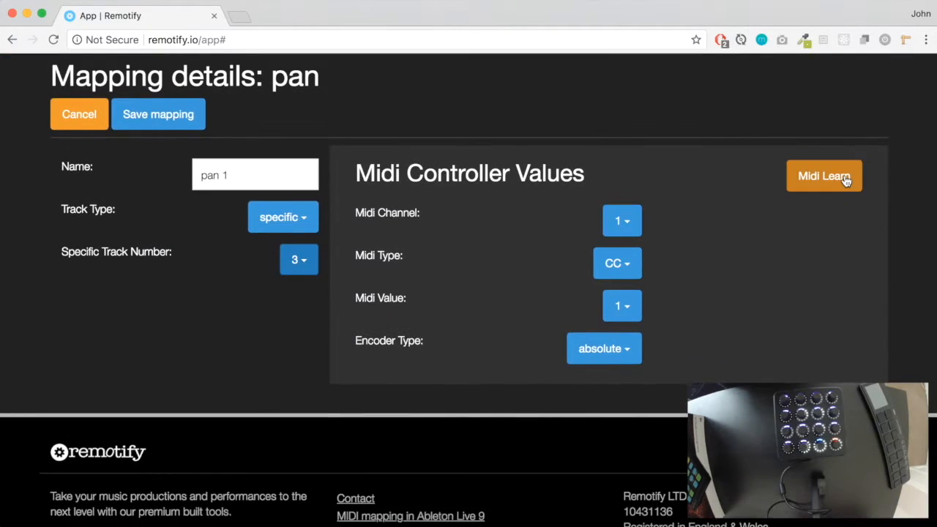
{"action": "left_click", "coordinate": [845, 181]}
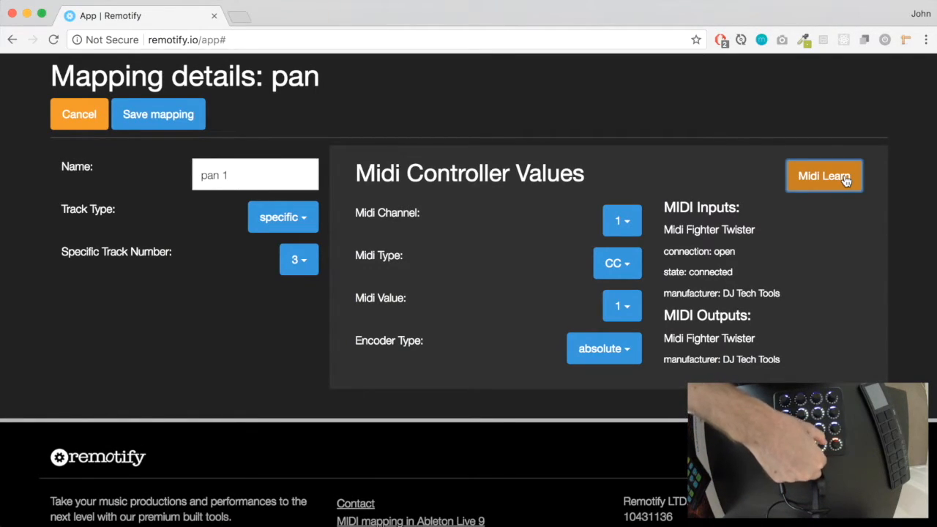
{"action": "left_click", "coordinate": [178, 130]}
{"action": "scroll", "coordinate": [467, 229], "scroll_direction": "down", "scroll_amount": 2}
Add a Mixer Mute mapping named "mute 1" for specific track number 3.
{"action": "left_click", "coordinate": [548, 327]}
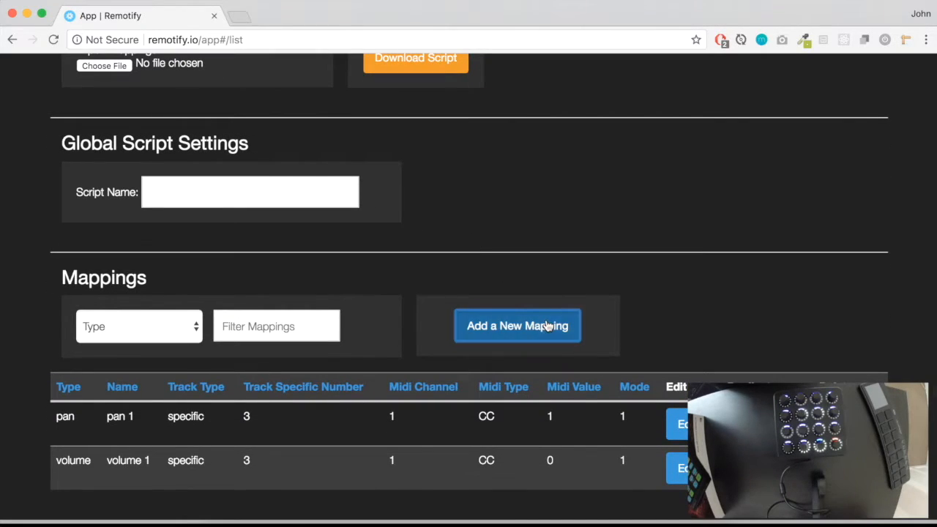
{"action": "left_click", "coordinate": [424, 214]}
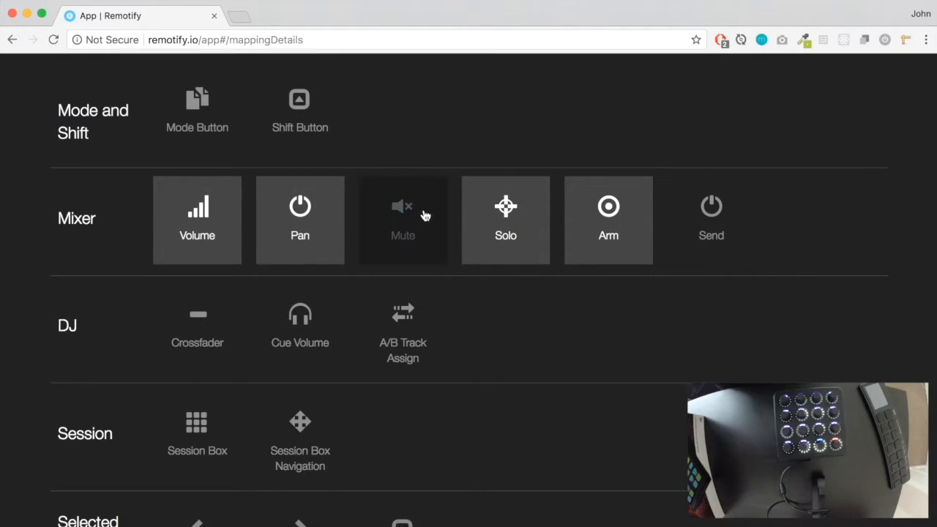
{"action": "left_click", "coordinate": [306, 108]}
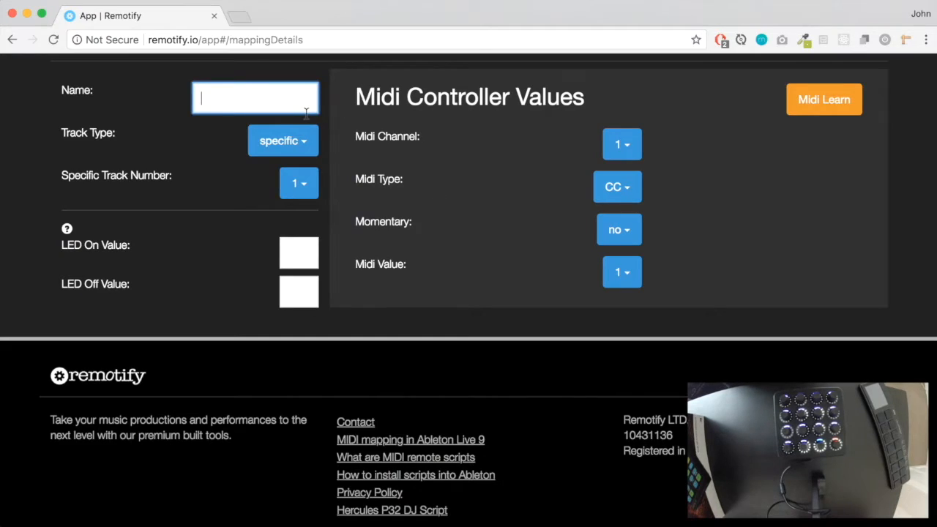
{"action": "type", "text": "mute 1"}
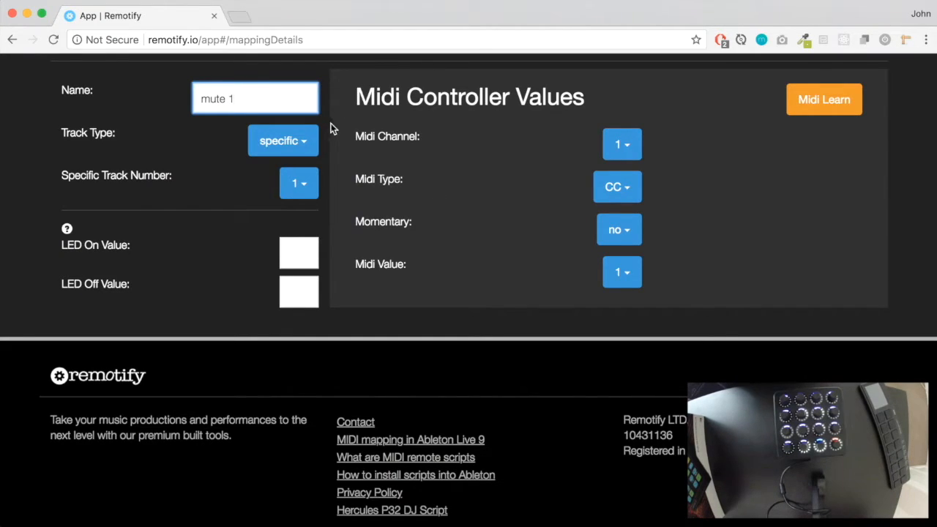
{"action": "left_click", "coordinate": [309, 183]}
{"action": "left_click", "coordinate": [309, 259]}
{"action": "scroll", "coordinate": [429, 247], "scroll_direction": "down", "scroll_amount": 5}
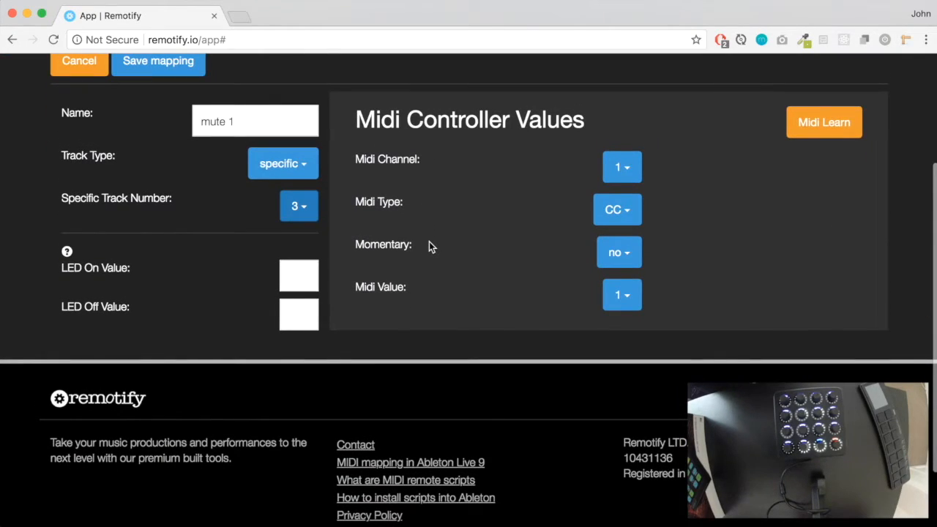
{"action": "scroll", "coordinate": [288, 253], "scroll_direction": "up", "scroll_amount": 1}
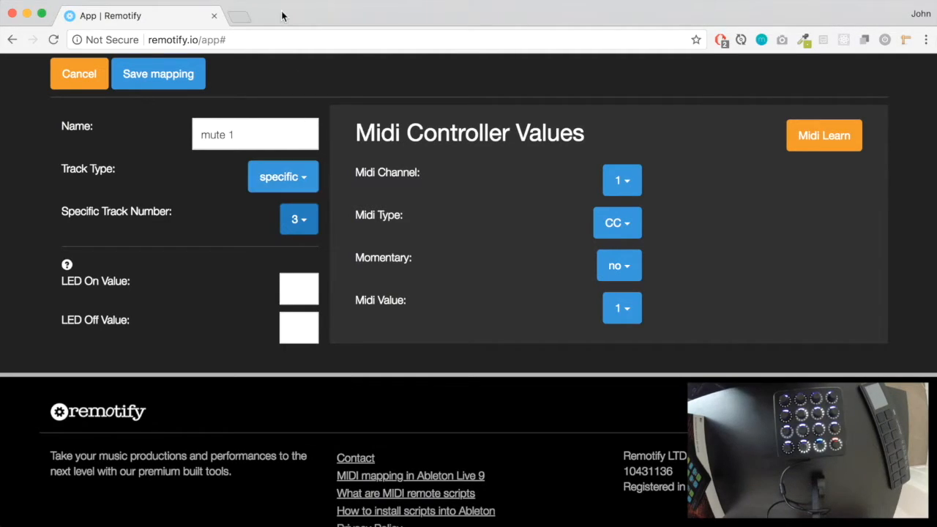
Open remotify.io/community in a new tab and look through the LED values per controller in the LED Feedback Values topic.
{"action": "left_click", "coordinate": [237, 16]}
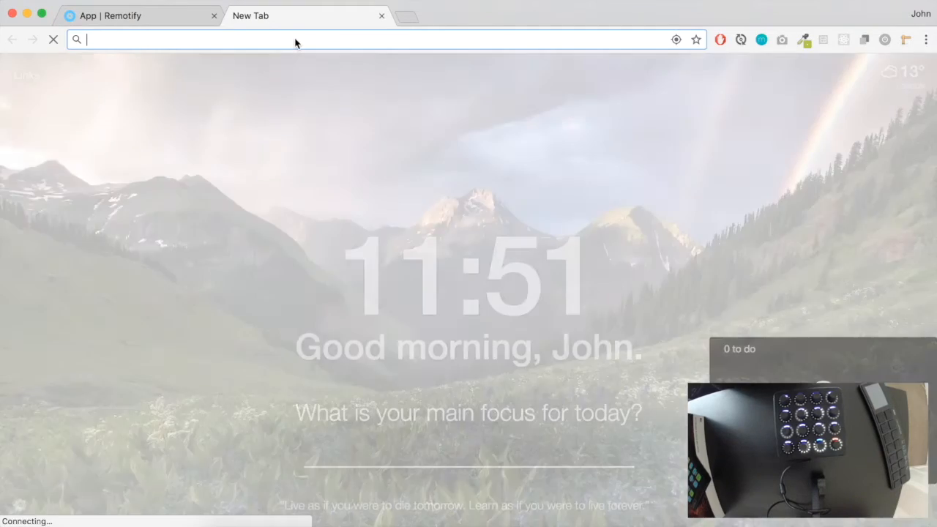
{"action": "type", "text": "remotify.io/community"}
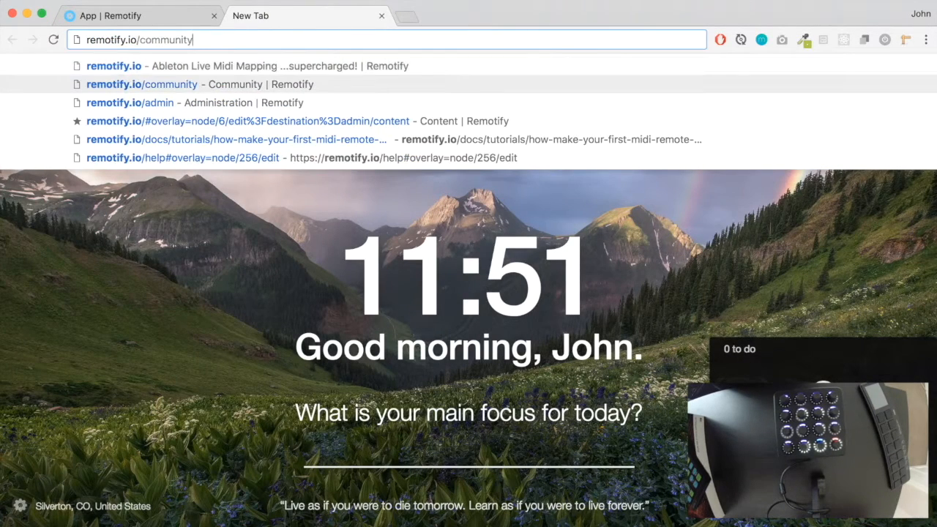
{"action": "key", "text": "Return"}
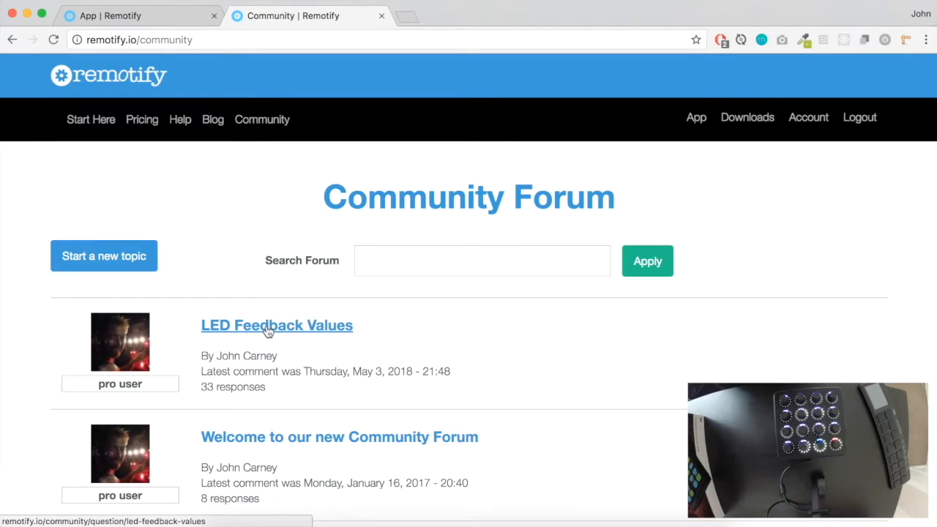
{"action": "left_click", "coordinate": [267, 328]}
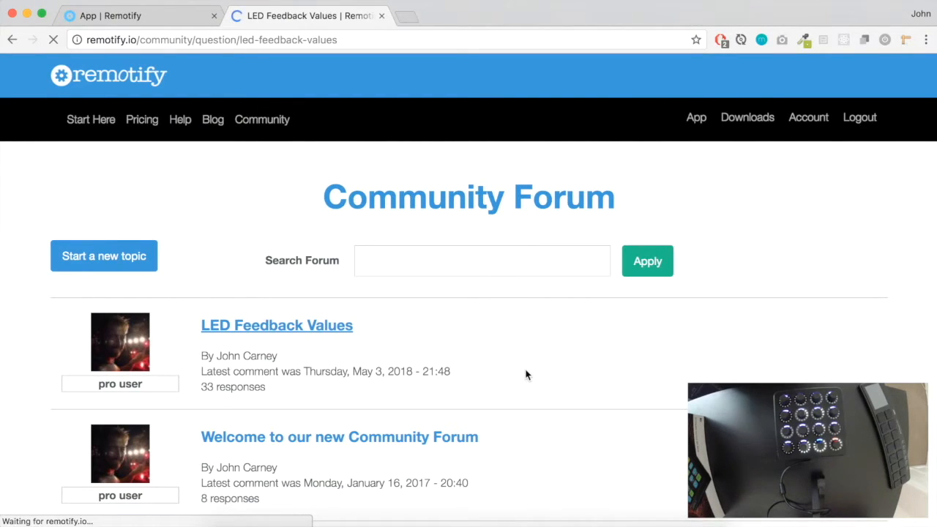
{"action": "scroll", "coordinate": [526, 374], "scroll_direction": "down", "scroll_amount": 10}
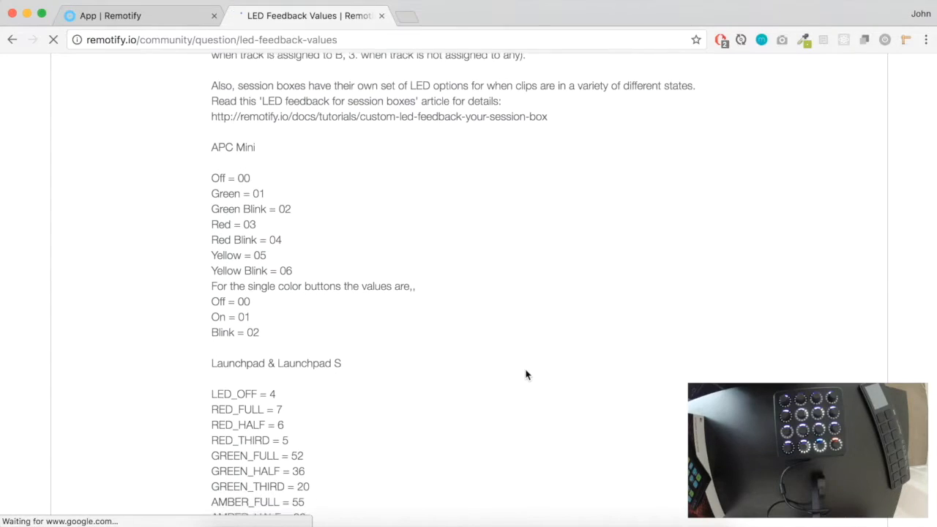
{"action": "scroll", "coordinate": [525, 375], "scroll_direction": "down", "scroll_amount": 5}
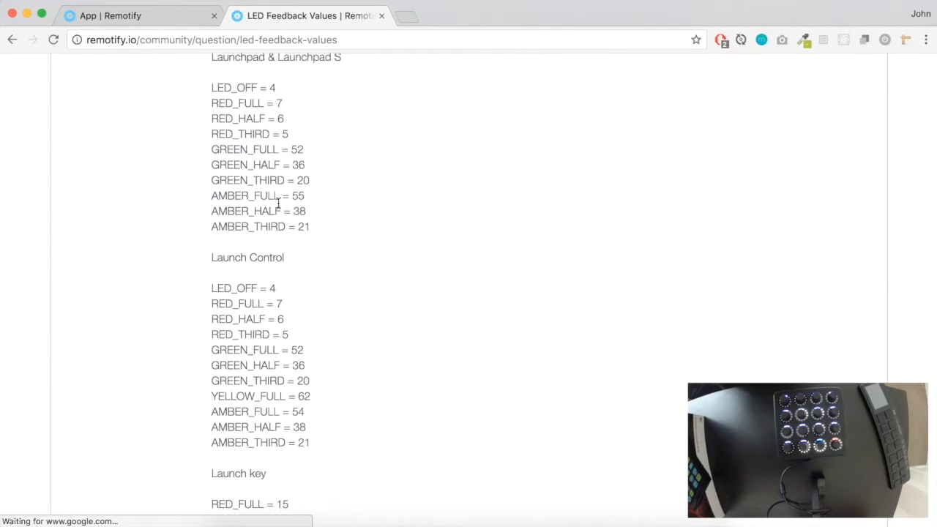
{"action": "scroll", "coordinate": [220, 184], "scroll_direction": "down", "scroll_amount": 3}
Return to the mute mapping, assign it with MIDI Learn to channel 2, CC, momentary yes, value 2, and save it.
{"action": "key", "text": "ctrl+shift+Tab"}
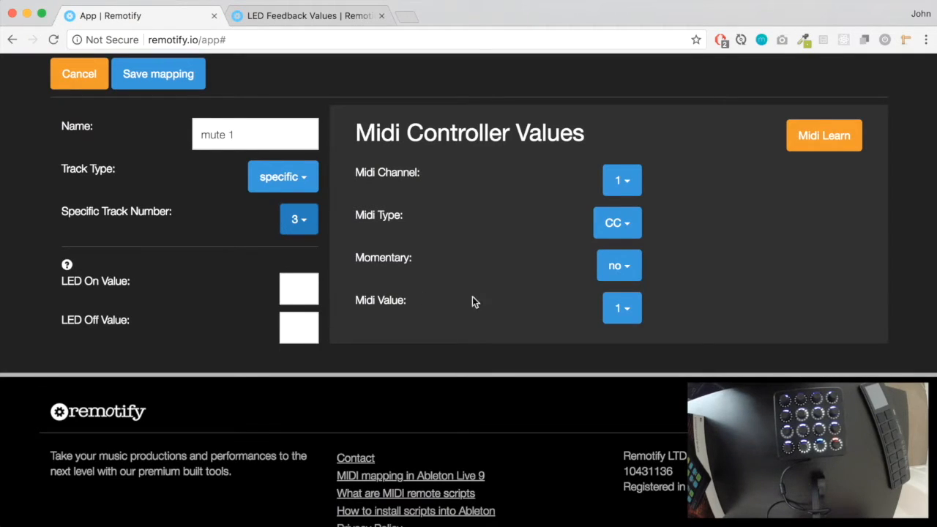
{"action": "left_click", "coordinate": [844, 145]}
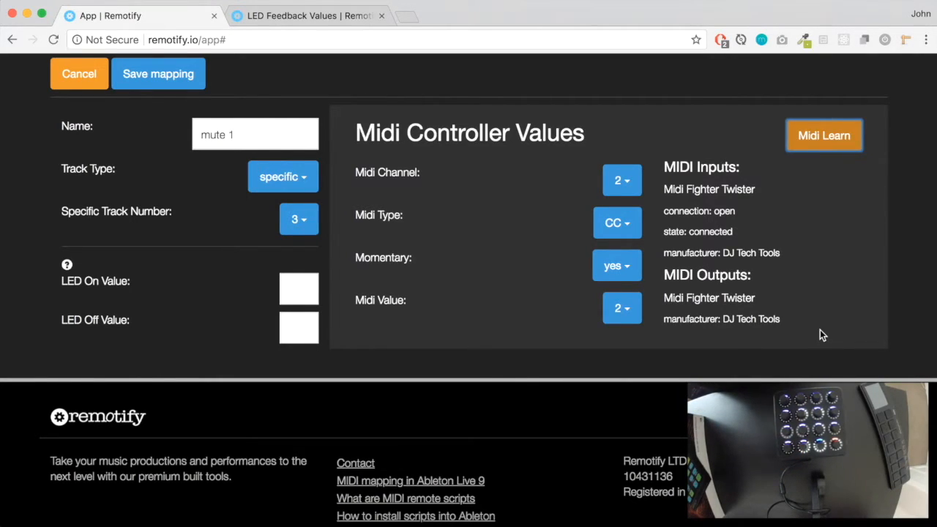
{"action": "left_click", "coordinate": [184, 78]}
Add a Mixer Solo mapping named "solo 1" for specific track number 3.
{"action": "left_click", "coordinate": [546, 369]}
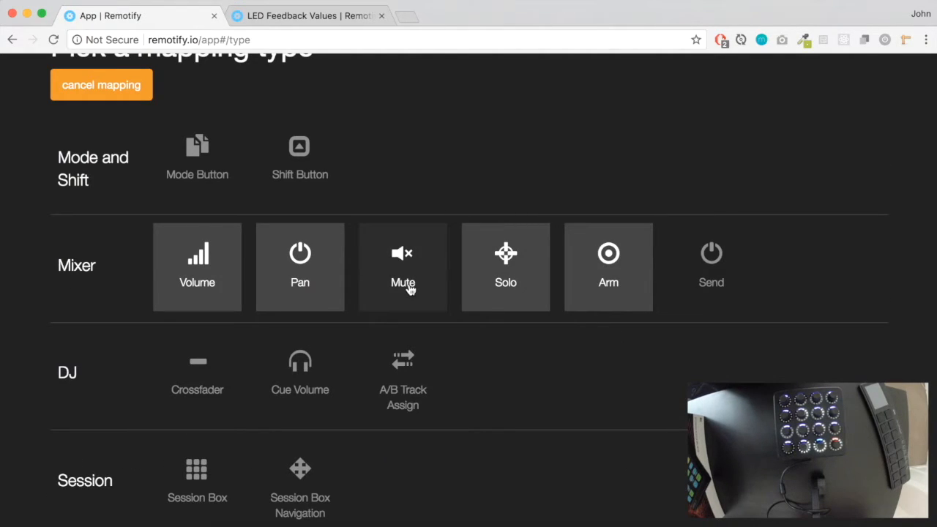
{"action": "left_click", "coordinate": [514, 293]}
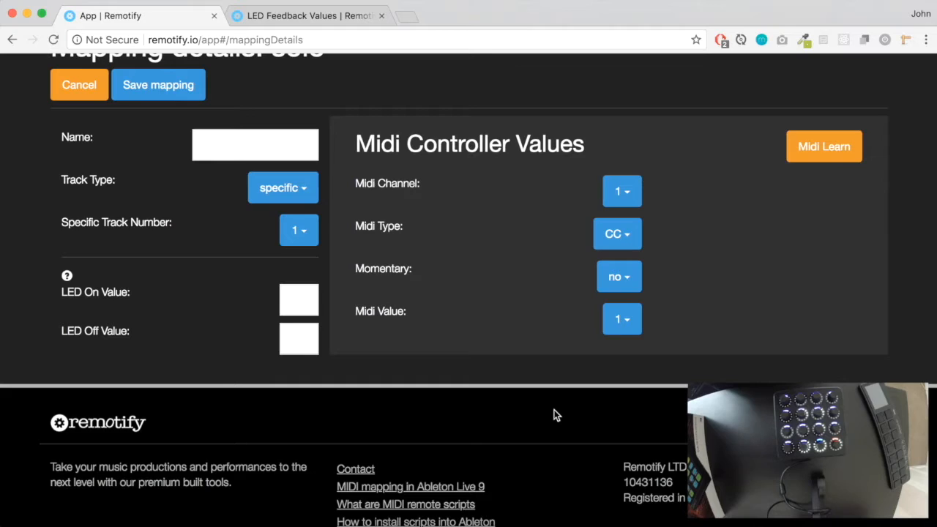
{"action": "left_click", "coordinate": [271, 158]}
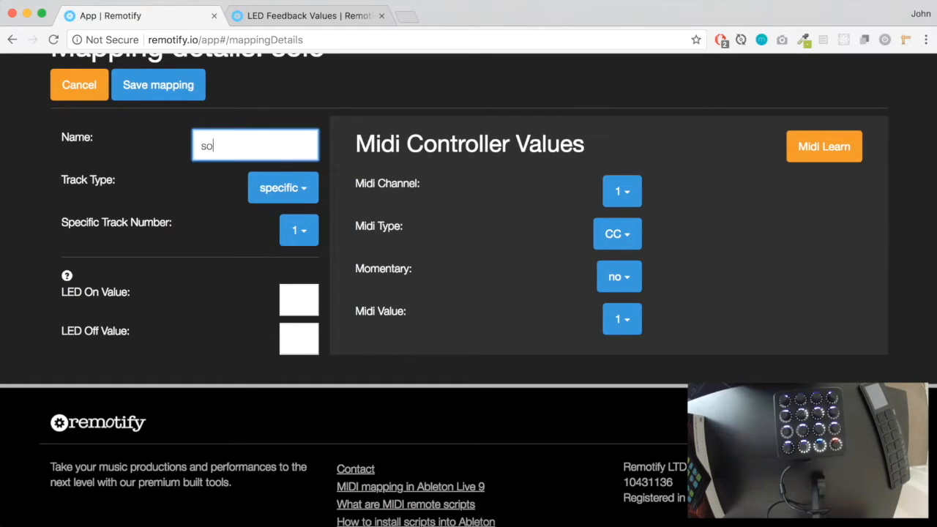
{"action": "left_click", "coordinate": [299, 230]}
{"action": "left_click", "coordinate": [308, 308]}
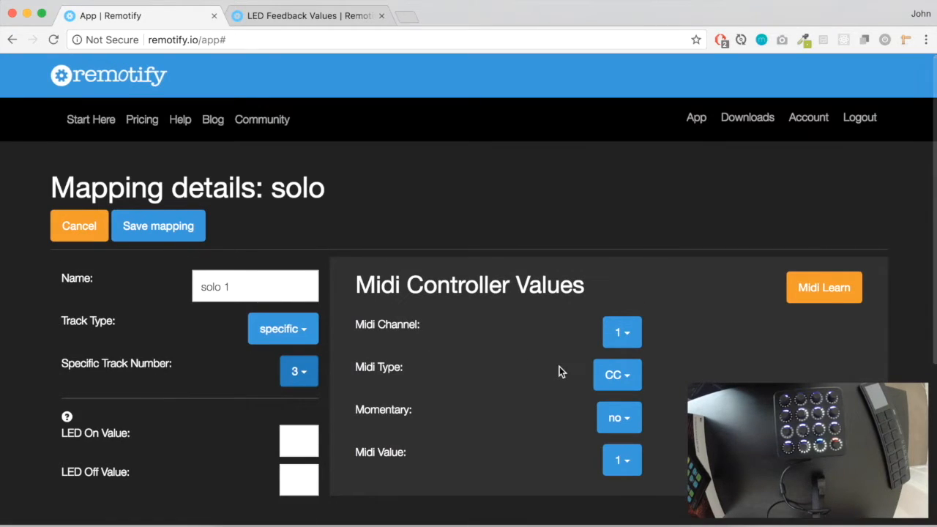
{"action": "scroll", "coordinate": [559, 366], "scroll_direction": "down", "scroll_amount": 2}
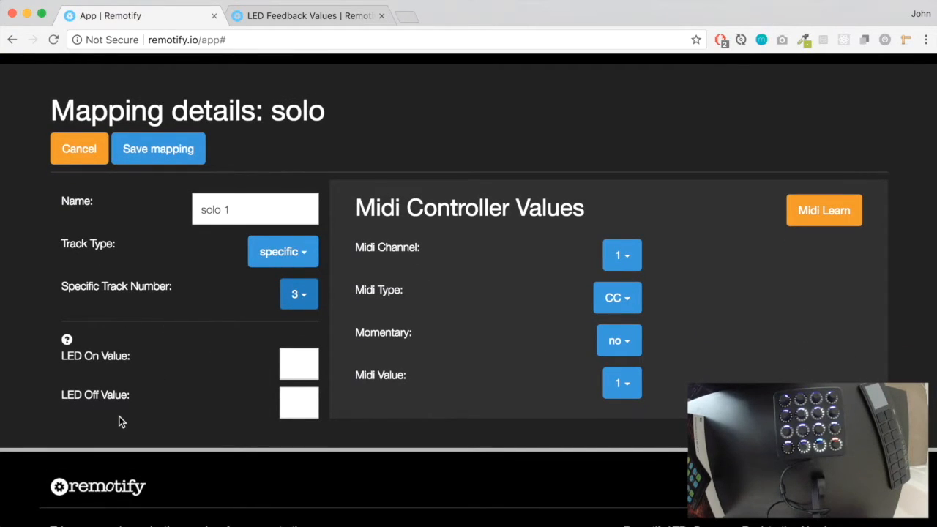
{"action": "scroll", "coordinate": [146, 423], "scroll_direction": "down", "scroll_amount": 1}
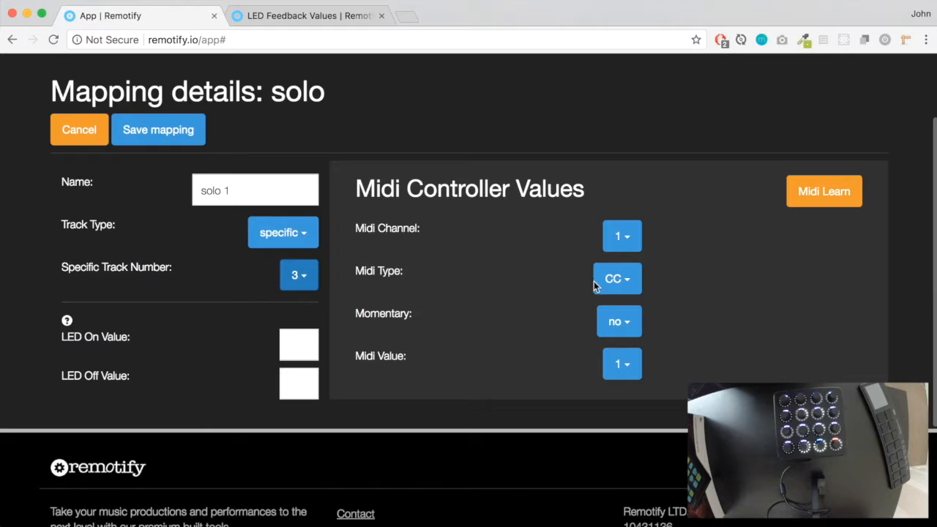
Assign the solo mapping with MIDI Learn to channel 2, CC, momentary yes, value 3, save it and review the mappings list.
{"action": "left_click", "coordinate": [824, 194]}
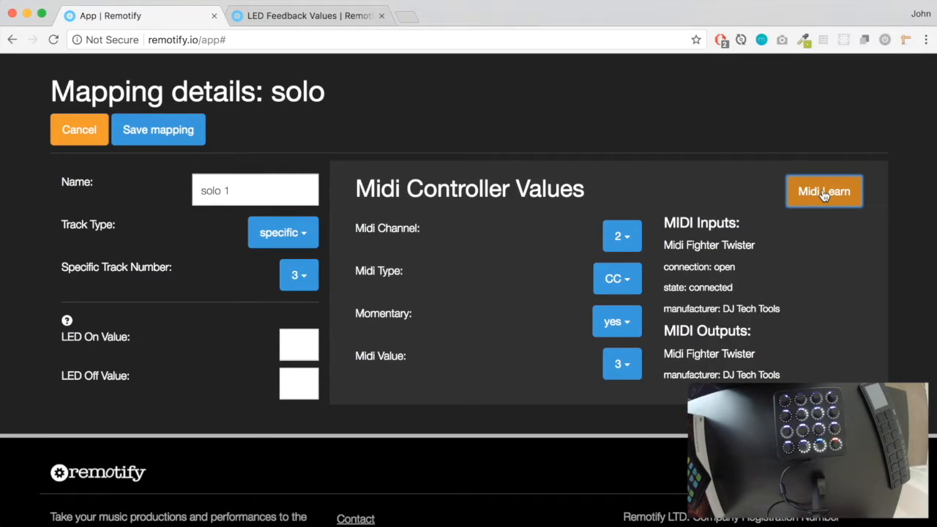
{"action": "left_click", "coordinate": [157, 130]}
{"action": "scroll", "coordinate": [671, 269], "scroll_direction": "down", "scroll_amount": 1}
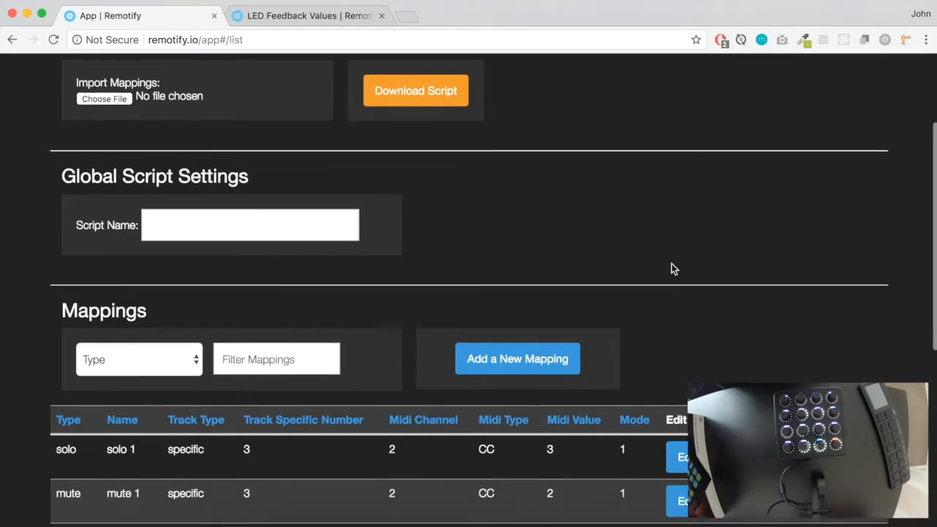
{"action": "scroll", "coordinate": [674, 269], "scroll_direction": "down", "scroll_amount": 5}
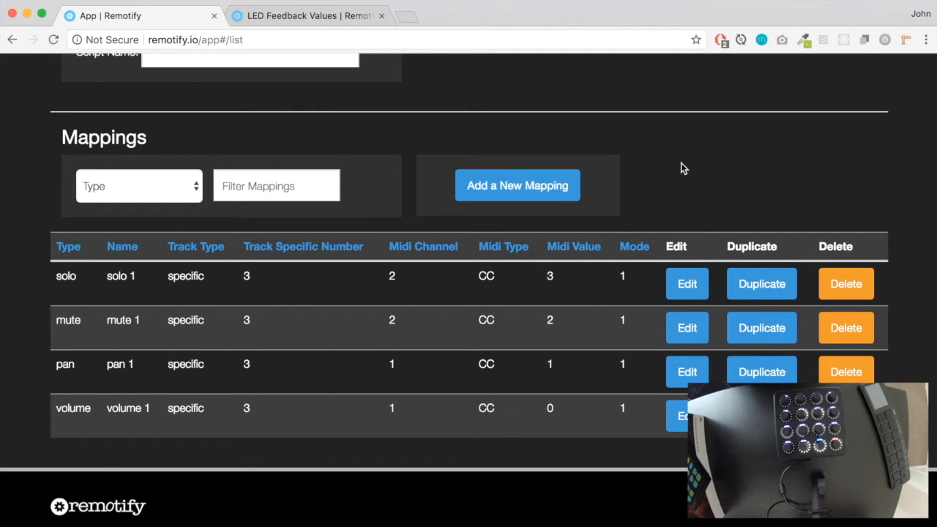
Try to save an Arm mapping named "arm 1" using MIDI Learn values channel 2, CC, momentary yes, value 3, and abandon it.
{"action": "left_click", "coordinate": [550, 186]}
{"action": "scroll", "coordinate": [549, 230], "scroll_direction": "up", "scroll_amount": 5}
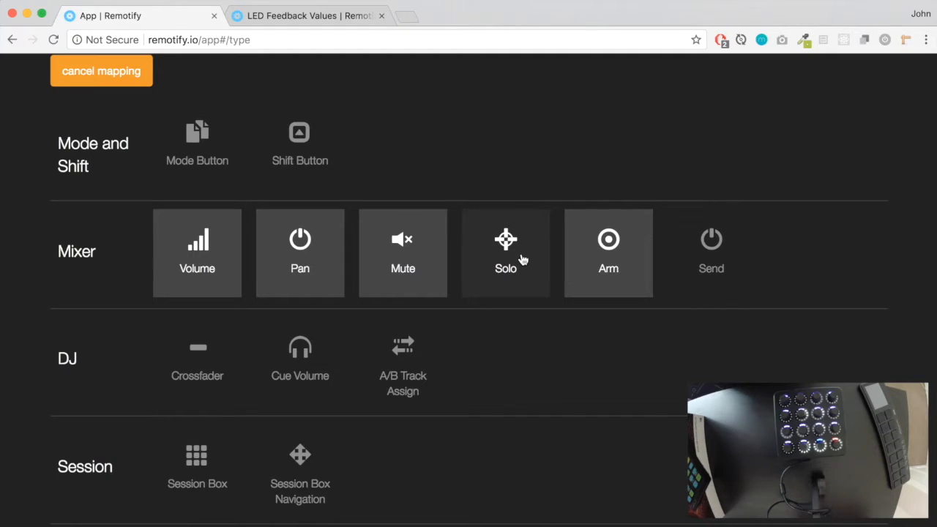
{"action": "left_click", "coordinate": [610, 260]}
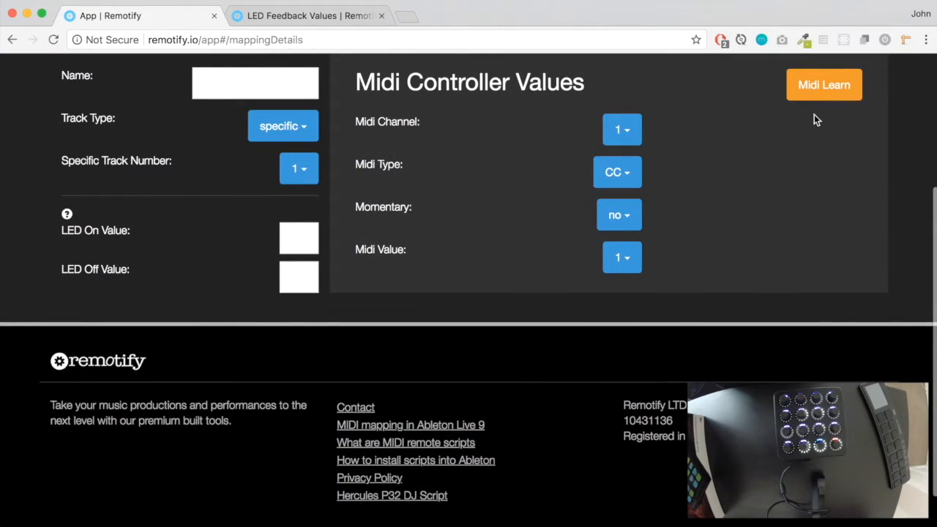
{"action": "left_click", "coordinate": [813, 99]}
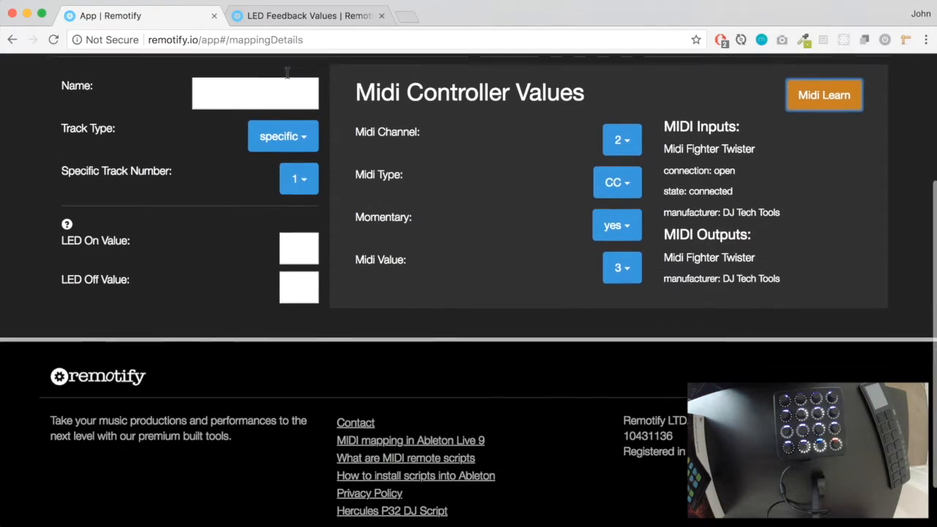
{"action": "scroll", "coordinate": [271, 183], "scroll_direction": "up", "scroll_amount": 3}
{"action": "left_click", "coordinate": [263, 230]}
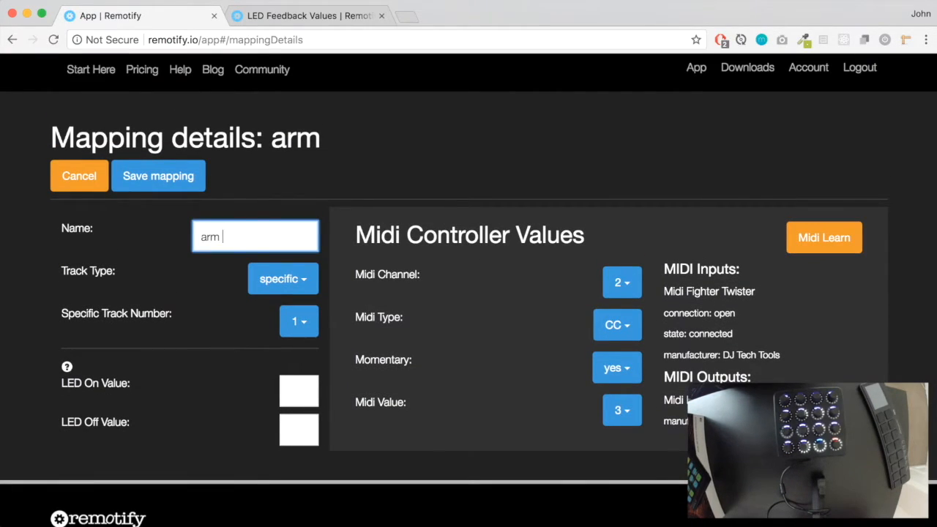
{"action": "left_click", "coordinate": [183, 184]}
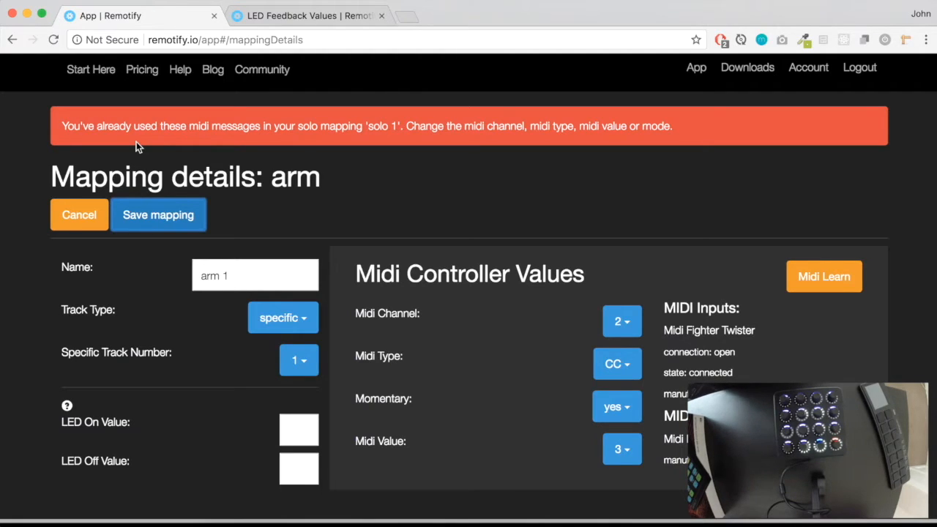
{"action": "left_click", "coordinate": [79, 214]}
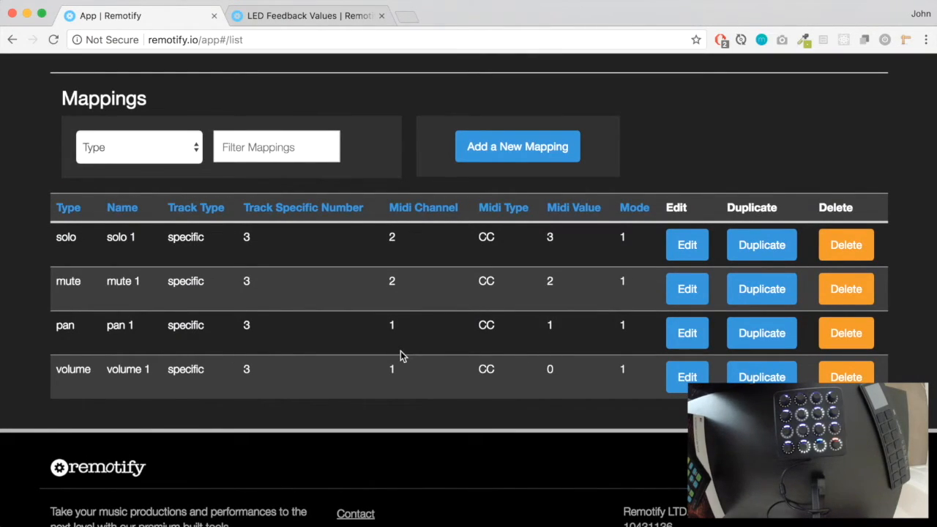
Name the script "remotify simple mixer" in the global script settings.
{"action": "scroll", "coordinate": [400, 356], "scroll_direction": "up", "scroll_amount": 5}
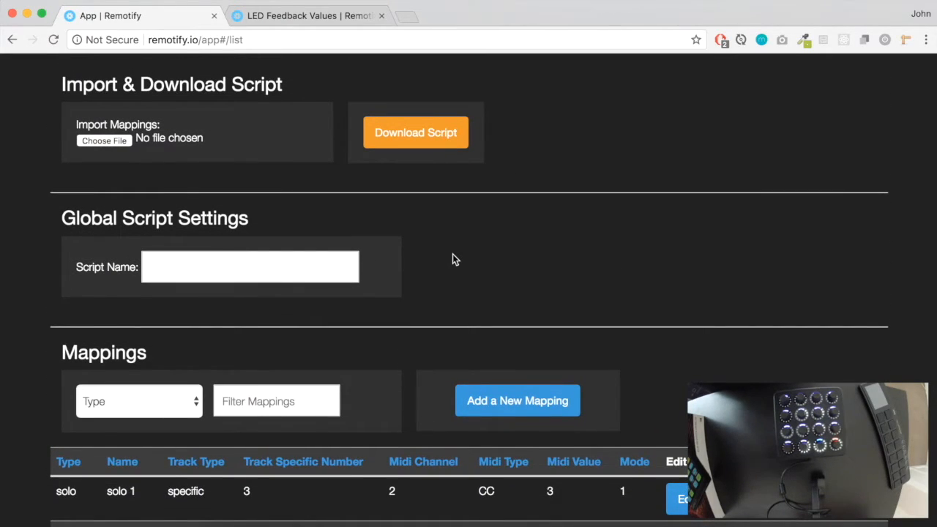
{"action": "scroll", "coordinate": [453, 256], "scroll_direction": "up", "scroll_amount": 1}
{"action": "left_click", "coordinate": [246, 279]}
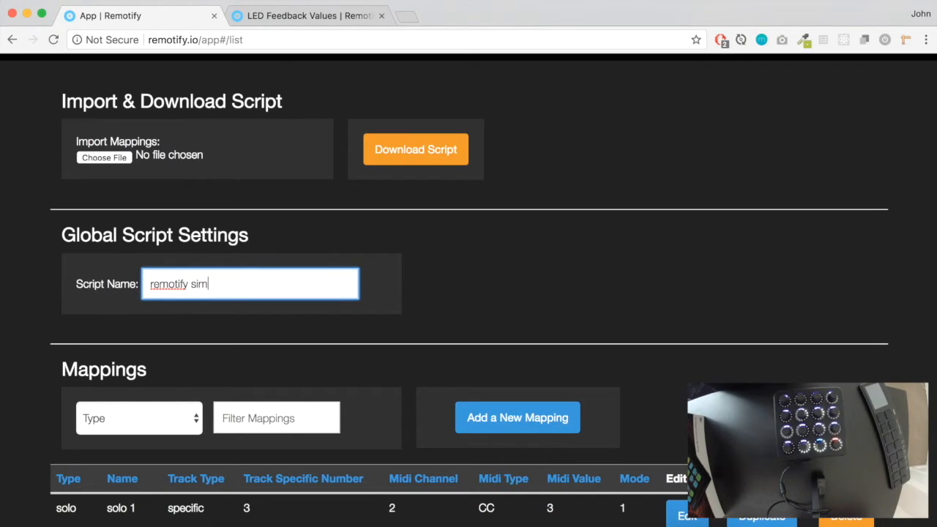
{"action": "type", "text": "er"}
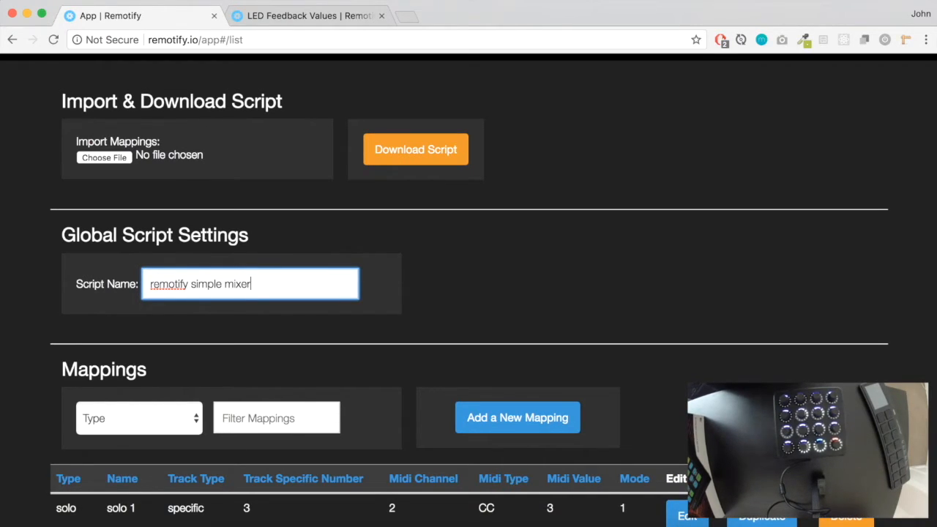
{"action": "double_click", "coordinate": [190, 284]}
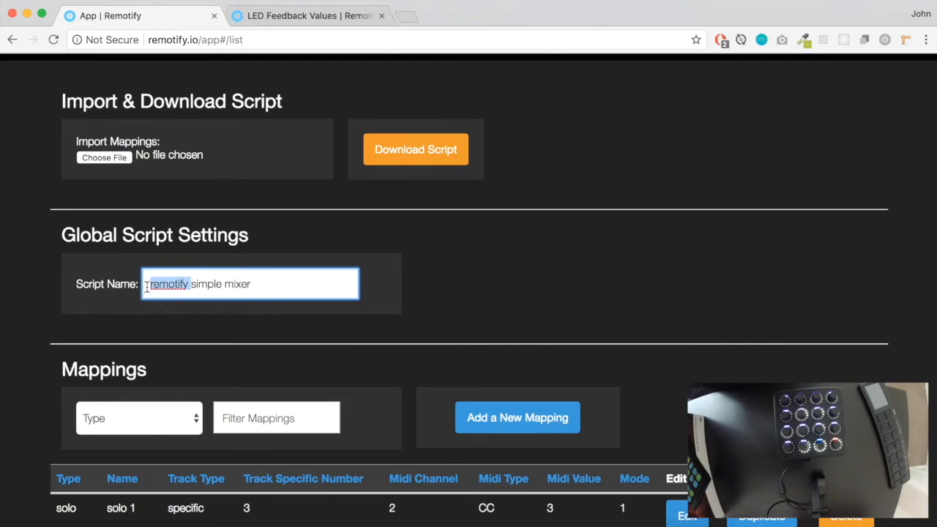
Review the mappings list and download the generated script.
{"action": "scroll", "coordinate": [292, 330], "scroll_direction": "down", "scroll_amount": 1}
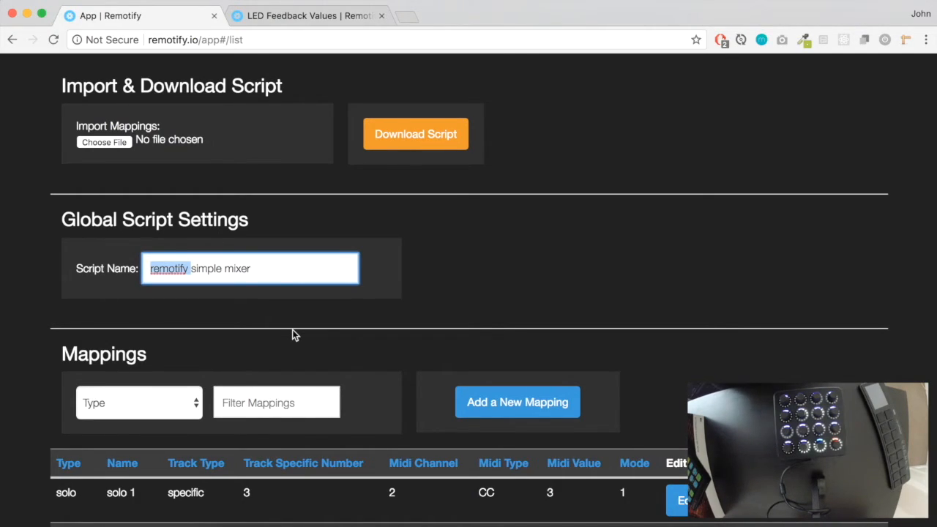
{"action": "scroll", "coordinate": [424, 337], "scroll_direction": "down", "scroll_amount": 4}
{"action": "scroll", "coordinate": [425, 337], "scroll_direction": "up", "scroll_amount": 7}
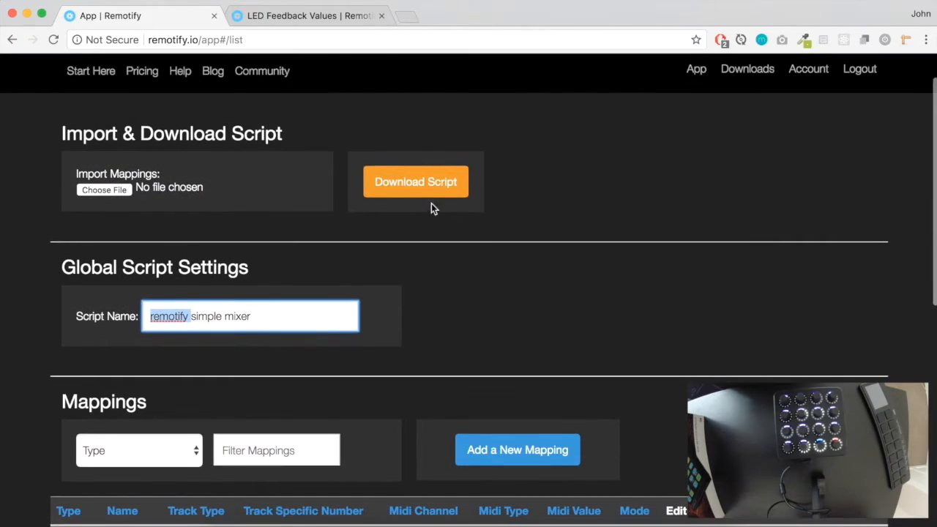
{"action": "left_click", "coordinate": [432, 196]}
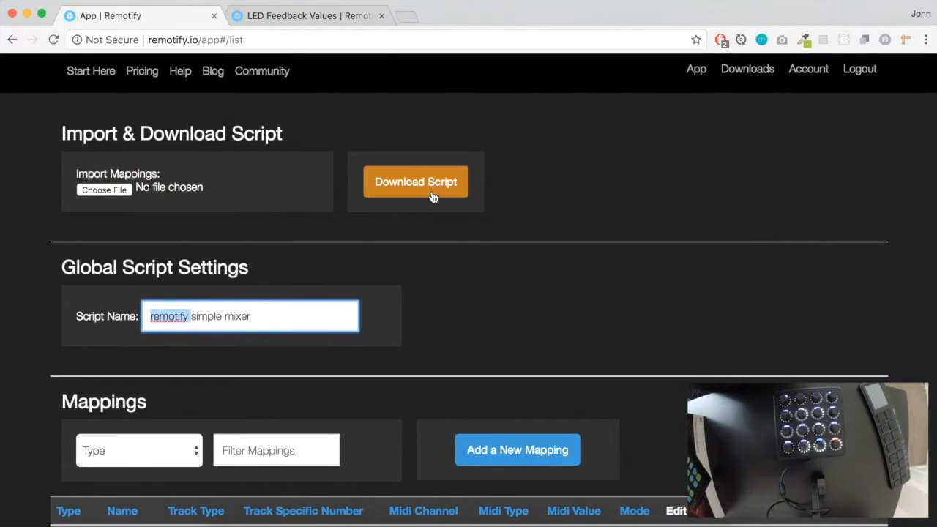
{"action": "left_click", "coordinate": [433, 196]}
{"action": "scroll", "coordinate": [483, 289], "scroll_direction": "down", "scroll_amount": 3}
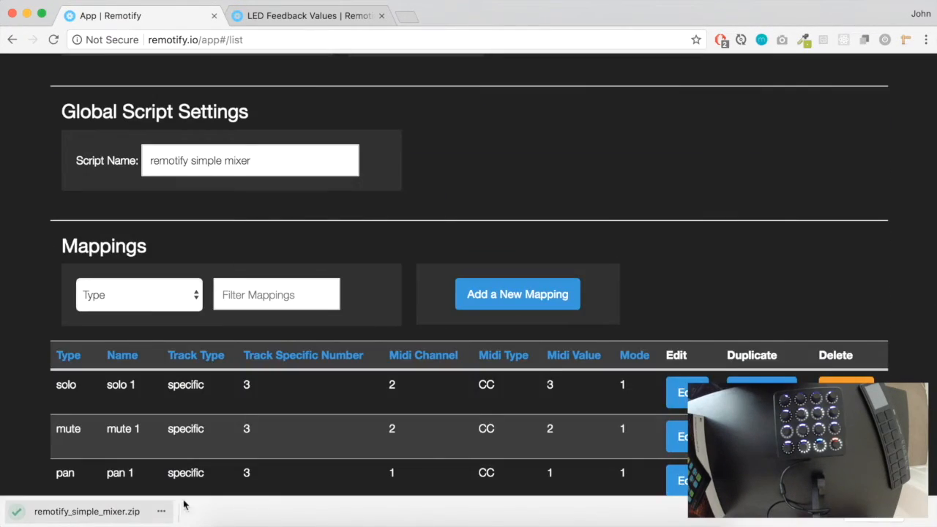
Switch to Finder and extract remotify_simple_mixer.zip in the Downloads folder.
{"action": "left_click", "coordinate": [231, 521]}
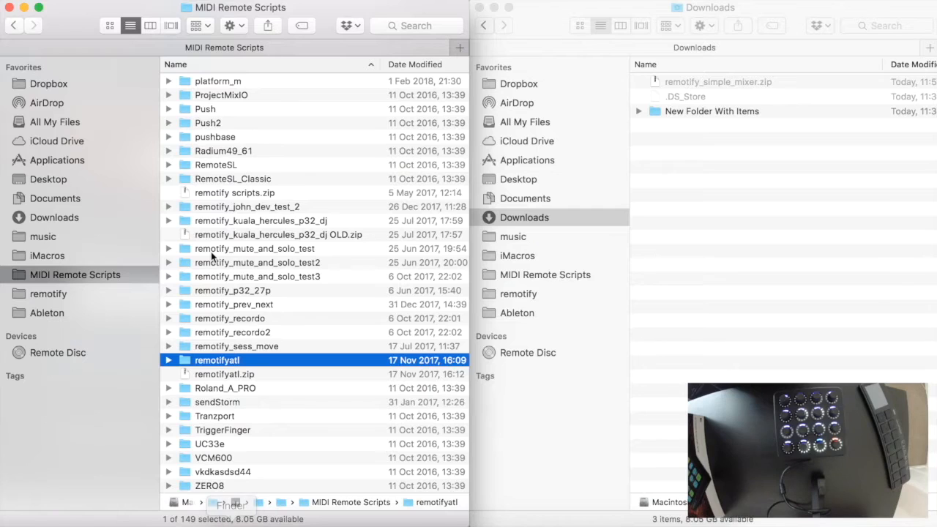
{"action": "left_click", "coordinate": [642, 18]}
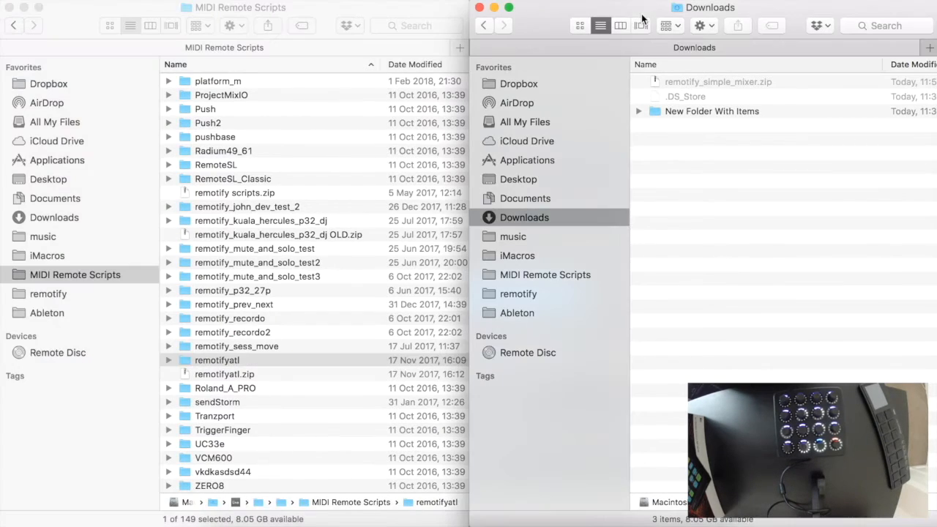
{"action": "double_click", "coordinate": [642, 17]}
{"action": "left_click", "coordinate": [269, 82]}
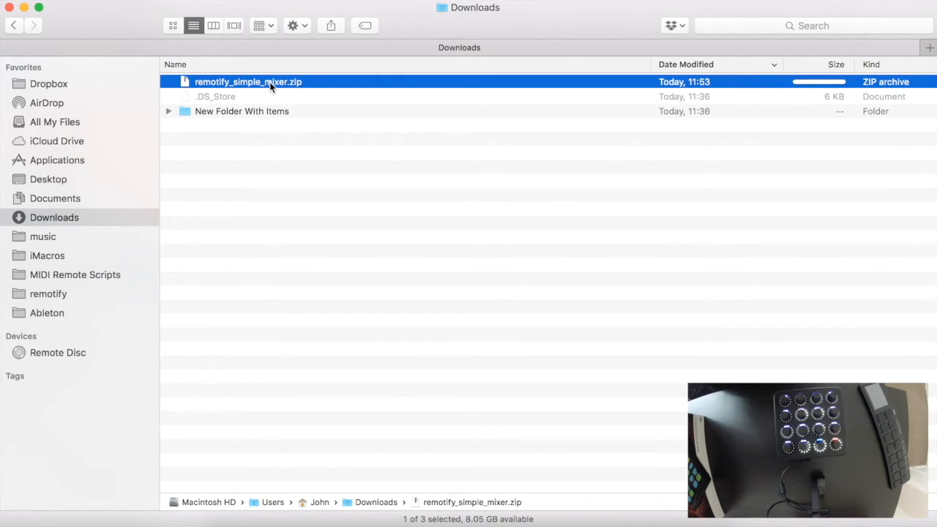
{"action": "double_click", "coordinate": [270, 82]}
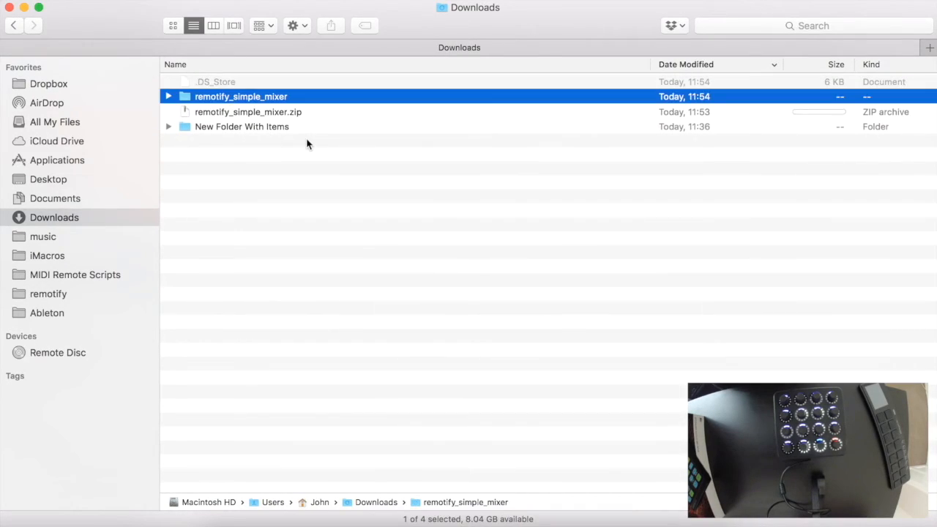
Expand the extracted remotify_simple_mixer folder and examine its Python and JSON files.
{"action": "left_click", "coordinate": [168, 96]}
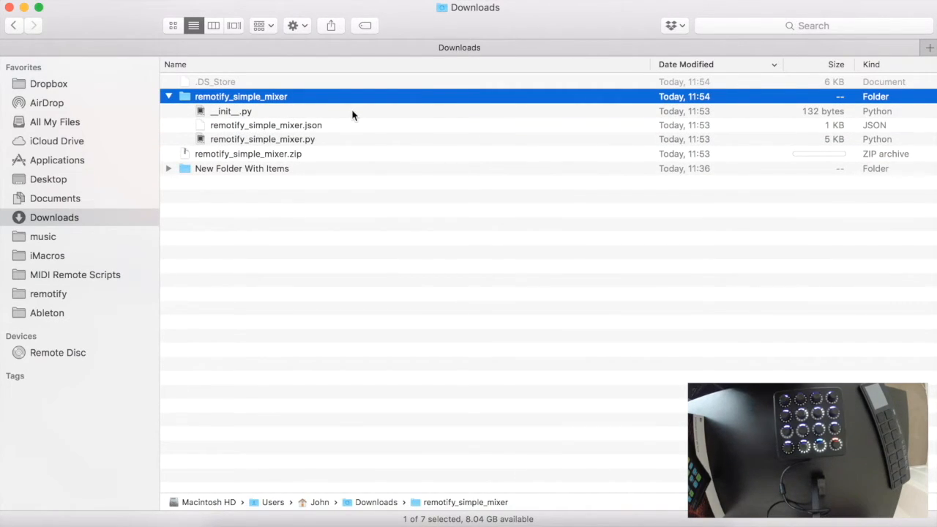
{"action": "left_click", "coordinate": [337, 114]}
{"action": "left_click", "coordinate": [344, 140]}
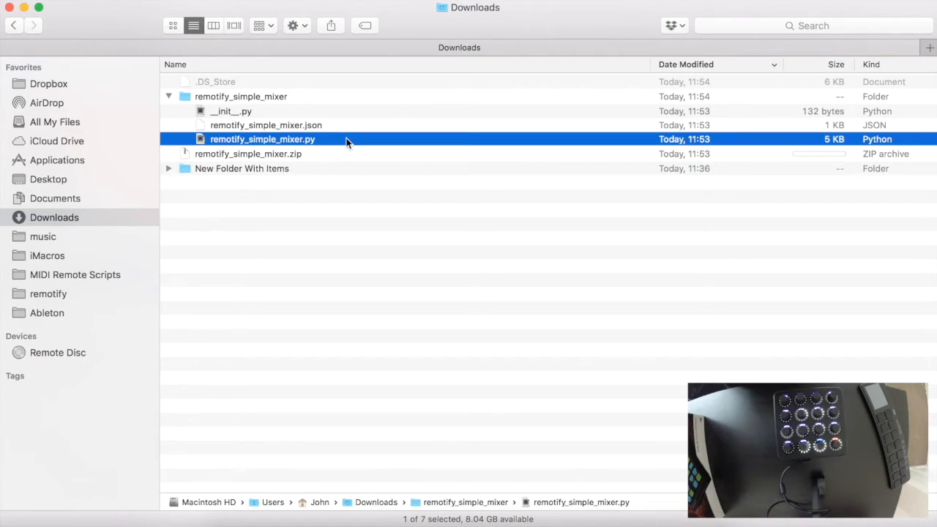
{"action": "left_click", "coordinate": [344, 131]}
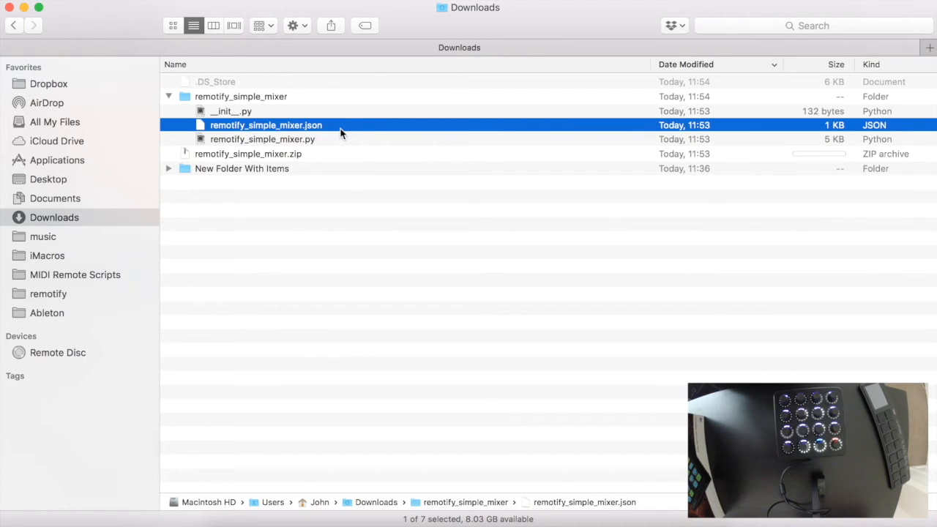
Switch between Chrome and Finder to examine the Import Mappings option, the remotify_simple_mixer.json file and the mappings list.
{"action": "left_click", "coordinate": [397, 516]}
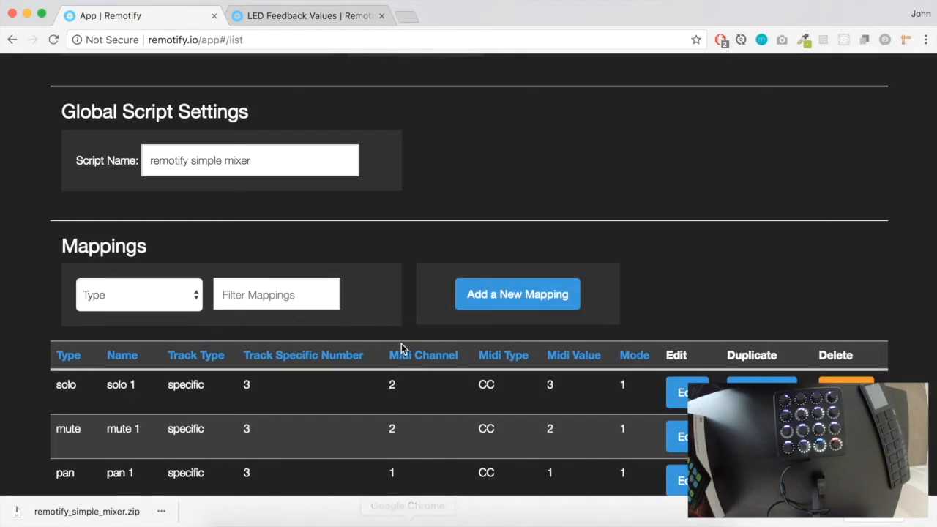
{"action": "scroll", "coordinate": [478, 231], "scroll_direction": "up", "scroll_amount": 5}
{"action": "scroll", "coordinate": [478, 233], "scroll_direction": "up", "scroll_amount": 1}
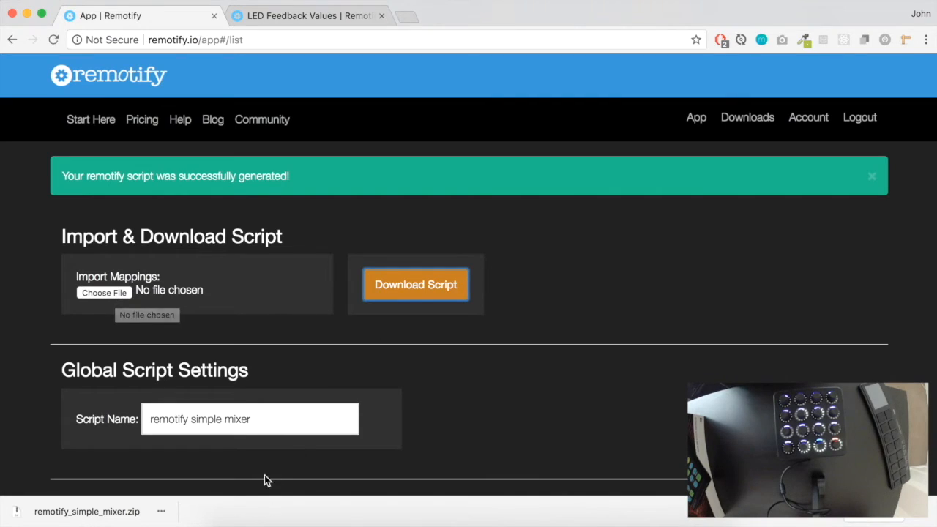
{"action": "left_click", "coordinate": [231, 524]}
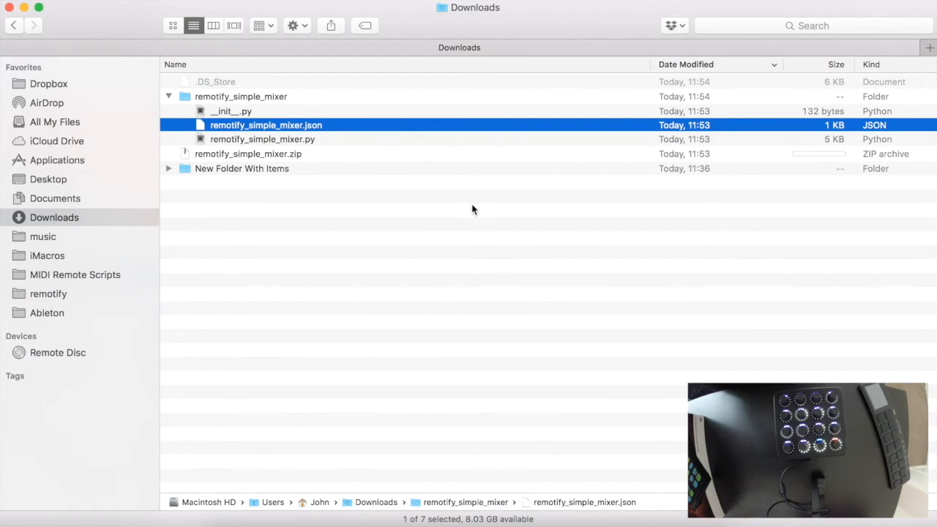
{"action": "left_click", "coordinate": [319, 126]}
{"action": "left_click", "coordinate": [408, 521]}
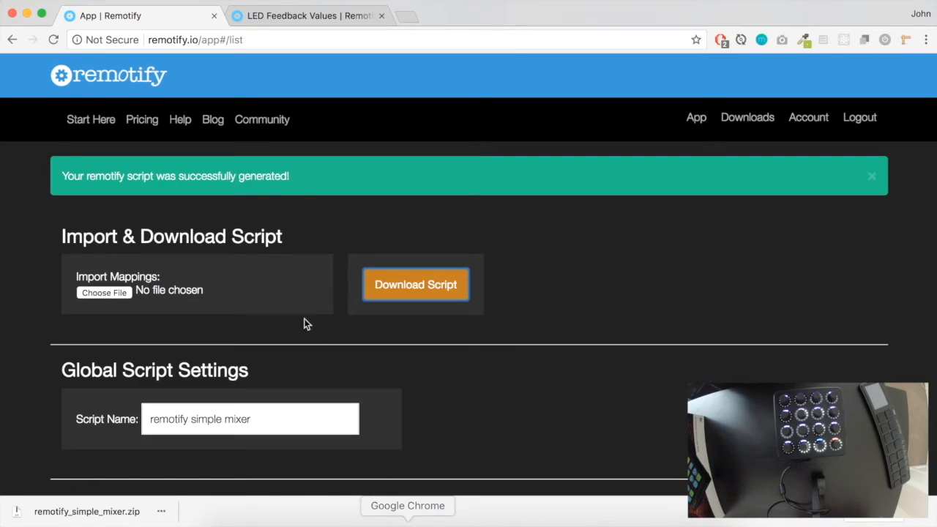
{"action": "scroll", "coordinate": [337, 344], "scroll_direction": "down", "scroll_amount": 10}
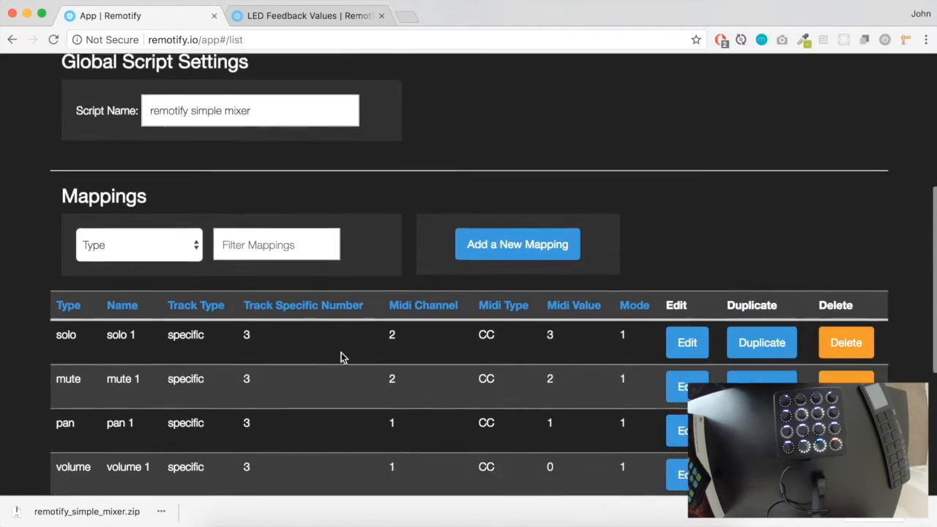
{"action": "scroll", "coordinate": [290, 395], "scroll_direction": "up", "scroll_amount": 2}
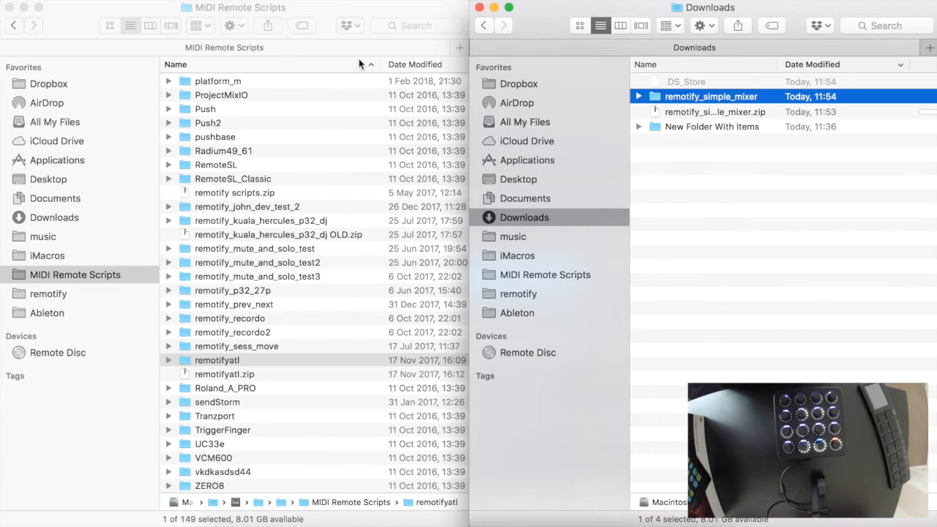
In Finder, open the package contents of Ableton Live 9 Suite.app in Applications and go to Contents, App-Resources, MIDI Remote Scripts.
{"action": "left_click", "coordinate": [82, 164]}
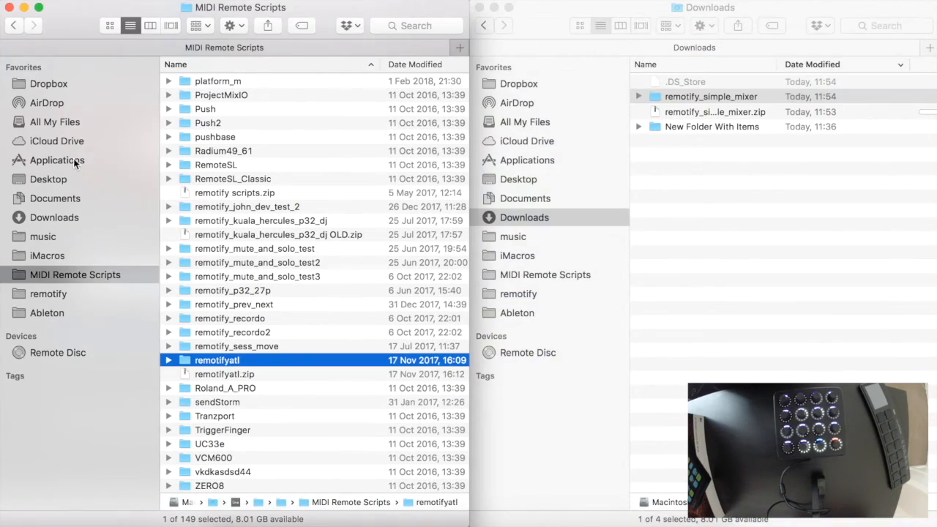
{"action": "left_click", "coordinate": [82, 163]}
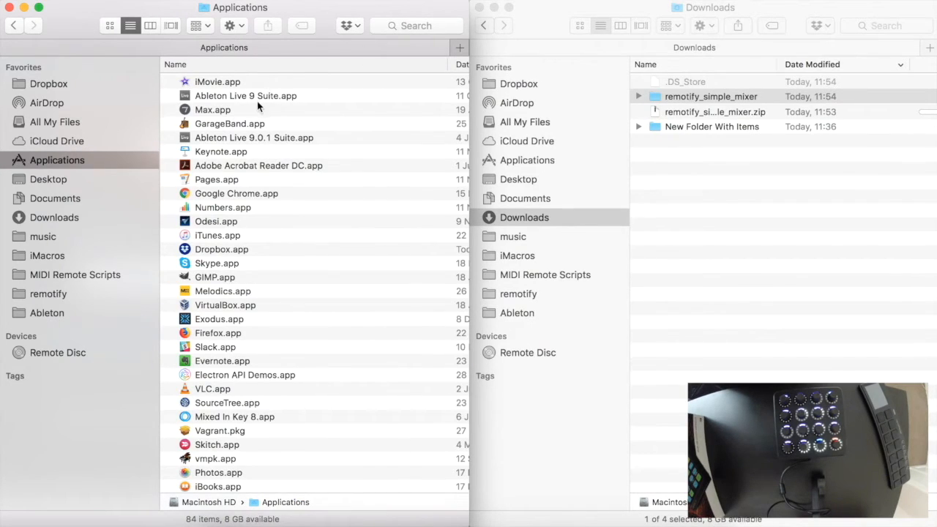
{"action": "left_click", "coordinate": [257, 97]}
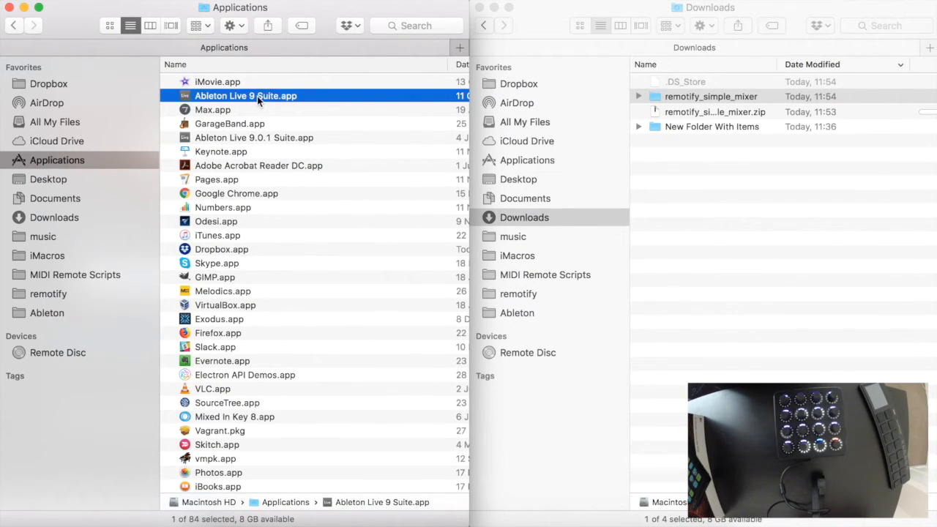
{"action": "right_click", "coordinate": [257, 96]}
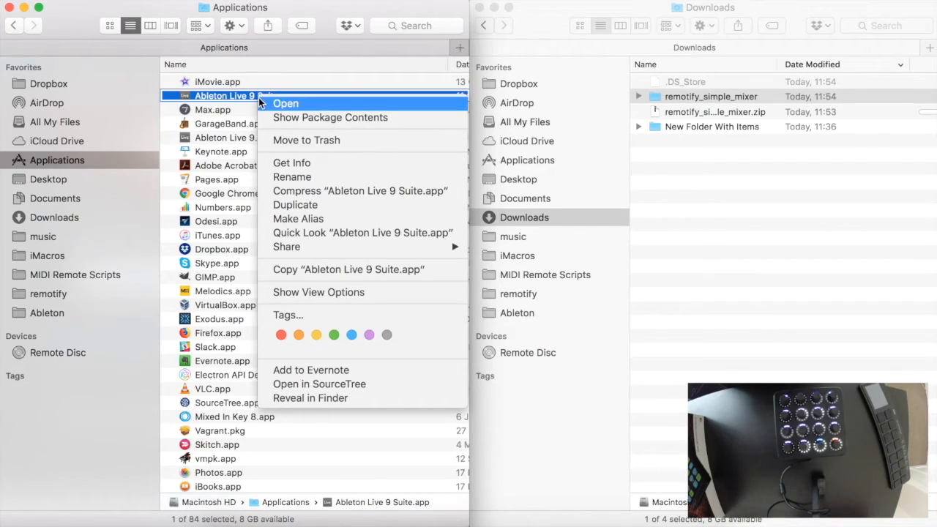
{"action": "left_click", "coordinate": [292, 119]}
{"action": "double_click", "coordinate": [208, 81]}
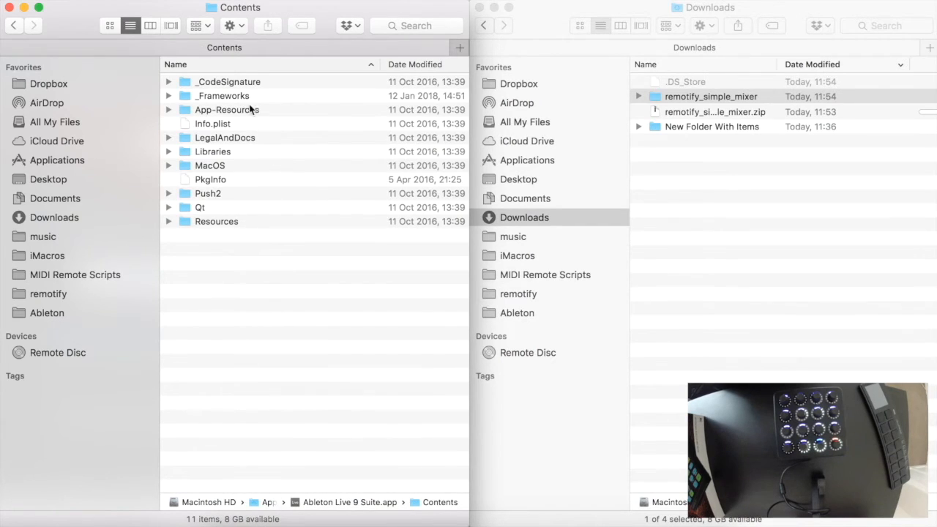
{"action": "double_click", "coordinate": [247, 110]}
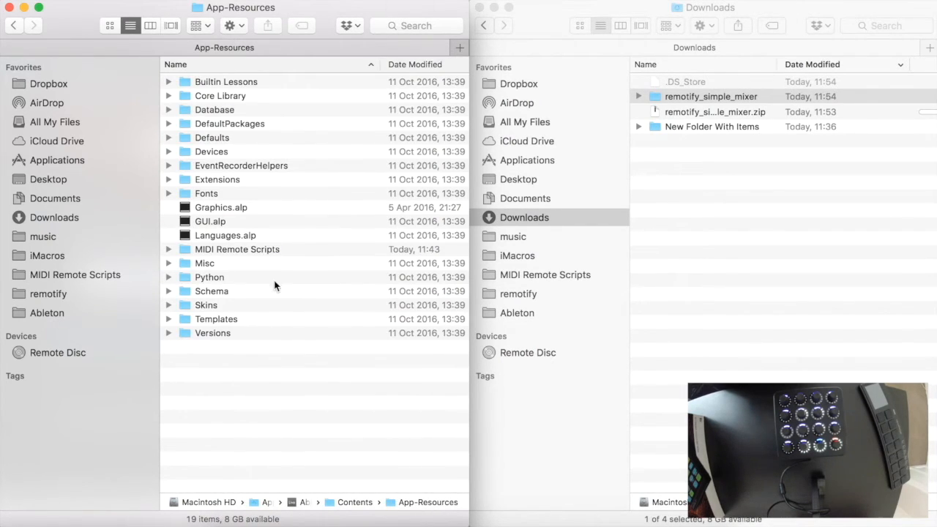
{"action": "double_click", "coordinate": [274, 249]}
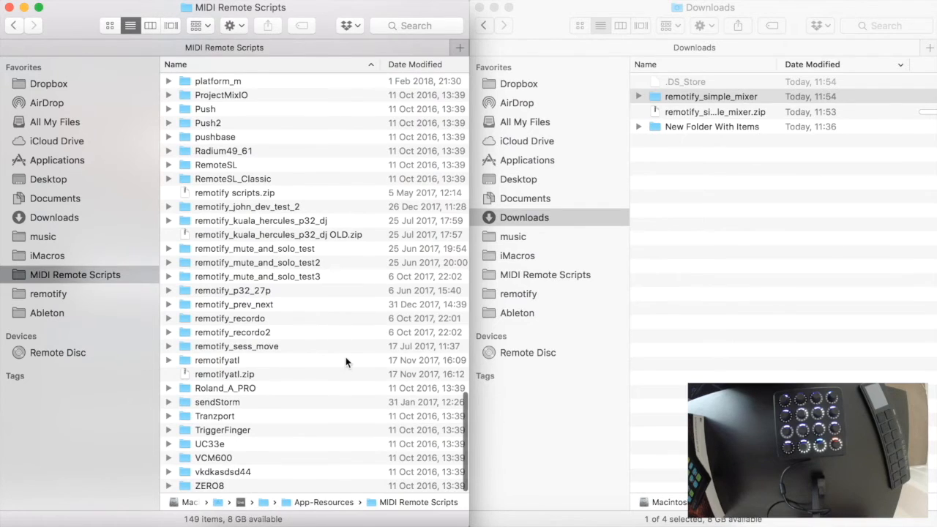
{"action": "scroll", "coordinate": [317, 112], "scroll_direction": "up", "scroll_amount": 20}
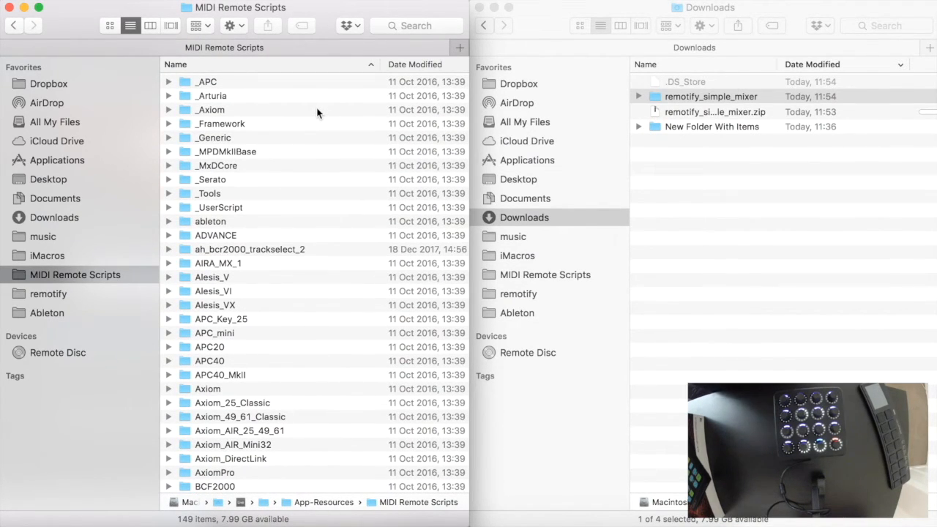
Move the remotify_simple_mixer folder from Downloads into Ableton's MIDI Remote Scripts folder.
{"action": "scroll", "coordinate": [317, 112], "scroll_direction": "down", "scroll_amount": 20}
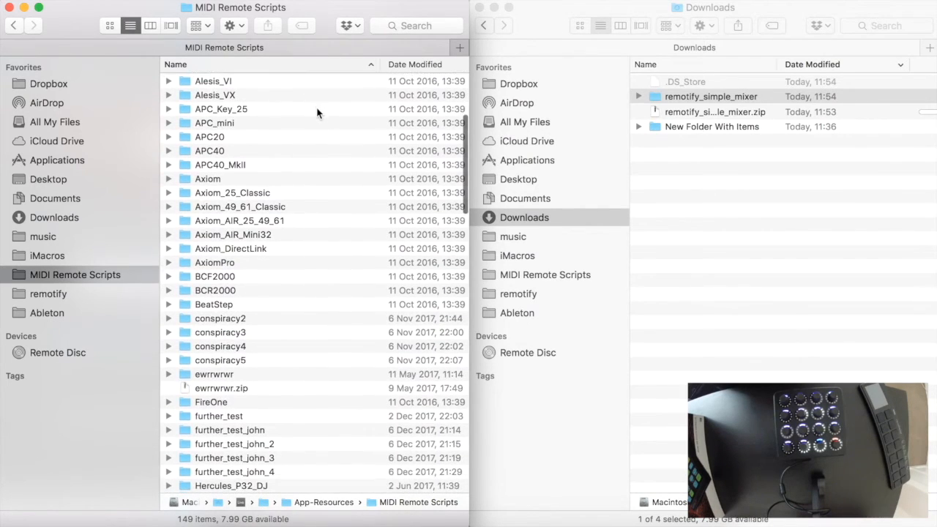
{"action": "scroll", "coordinate": [317, 112], "scroll_direction": "down", "scroll_amount": 20}
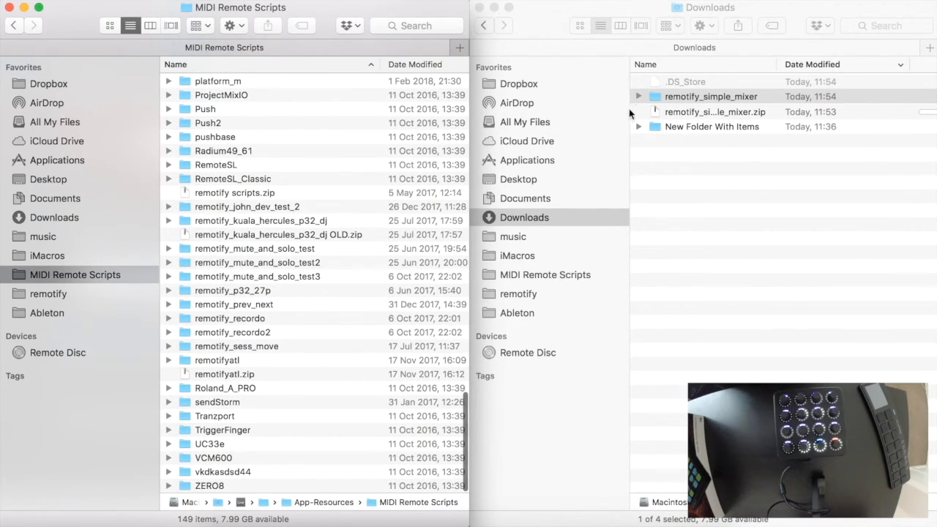
{"action": "left_click_drag", "start_coordinate": [654, 102], "coordinate": [350, 311]}
{"action": "scroll", "coordinate": [353, 346], "scroll_direction": "down", "scroll_amount": 1}
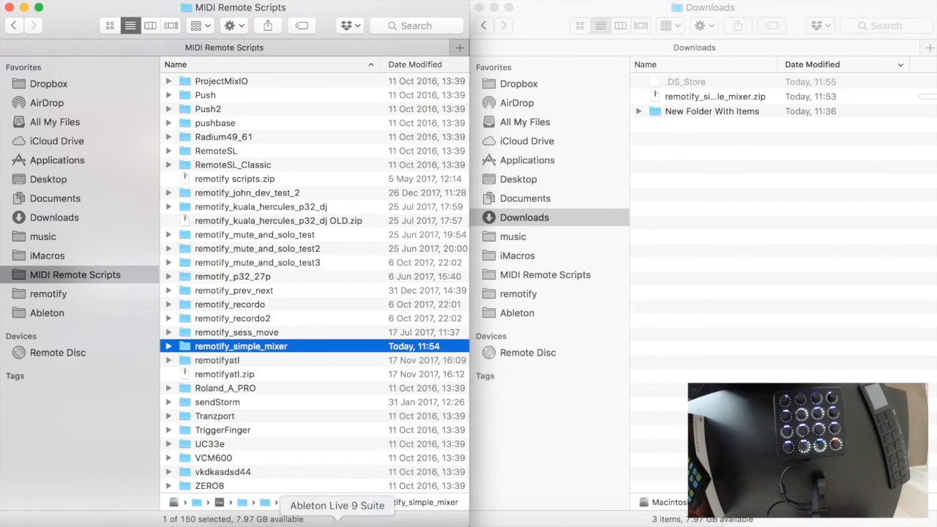
Switch to Ableton Live 9 Suite and restart it, discarding the changes to the Untitled set.
{"action": "right_click", "coordinate": [338, 526]}
{"action": "left_click", "coordinate": [338, 525]}
{"action": "left_click", "coordinate": [337, 525]}
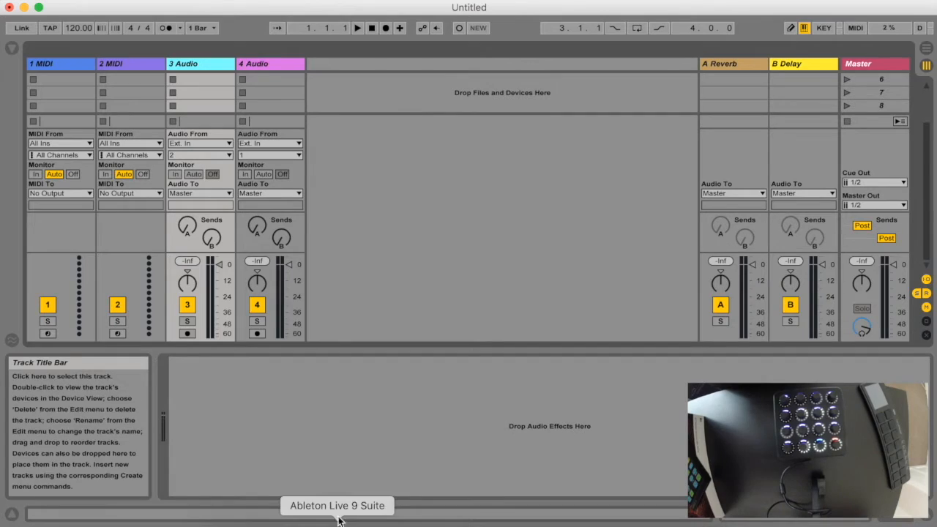
{"action": "left_click", "coordinate": [8, 7]}
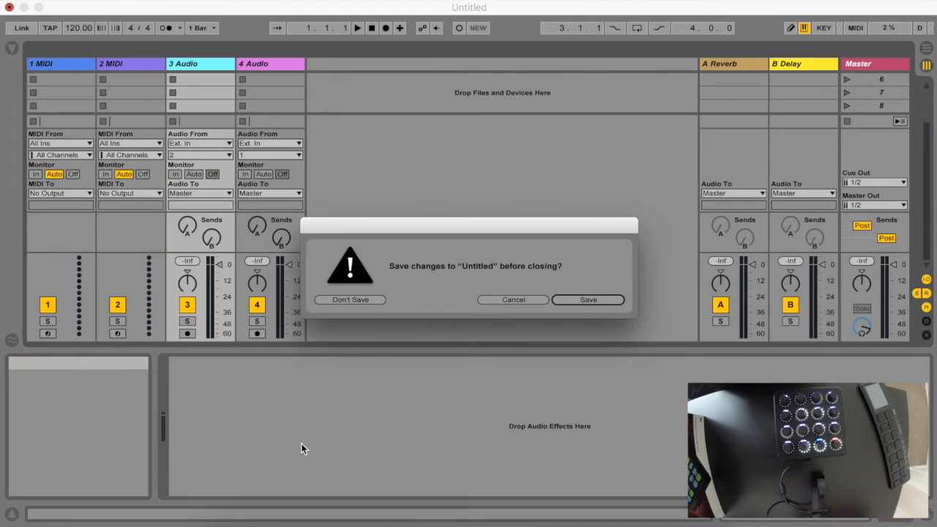
{"action": "left_click", "coordinate": [356, 300]}
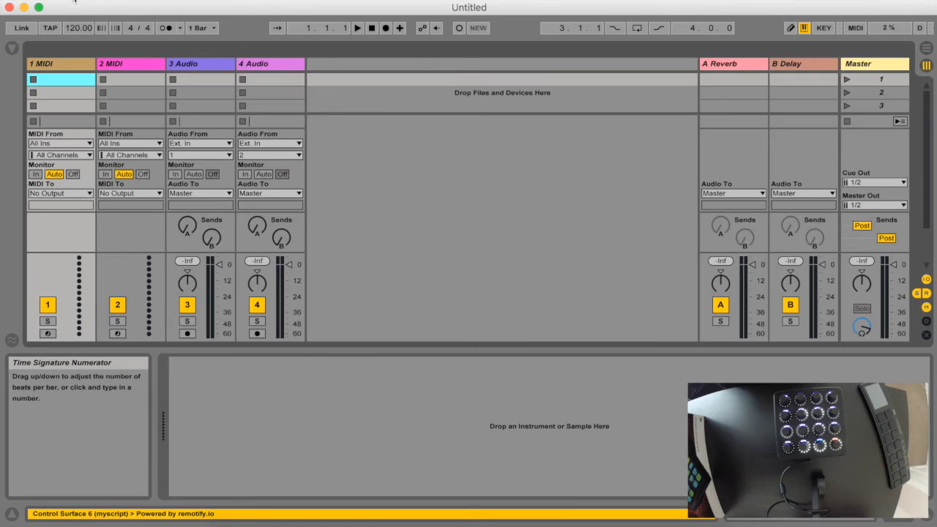
In Live's MIDI preferences, assign the remotify simple mixer script to control surface slot 3.
{"action": "left_click", "coordinate": [75, 0]}
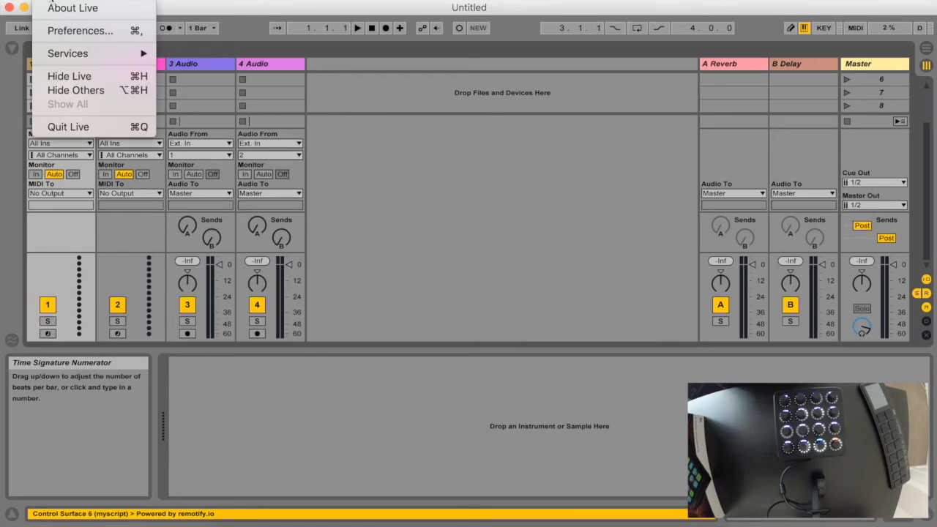
{"action": "left_click", "coordinate": [65, 33]}
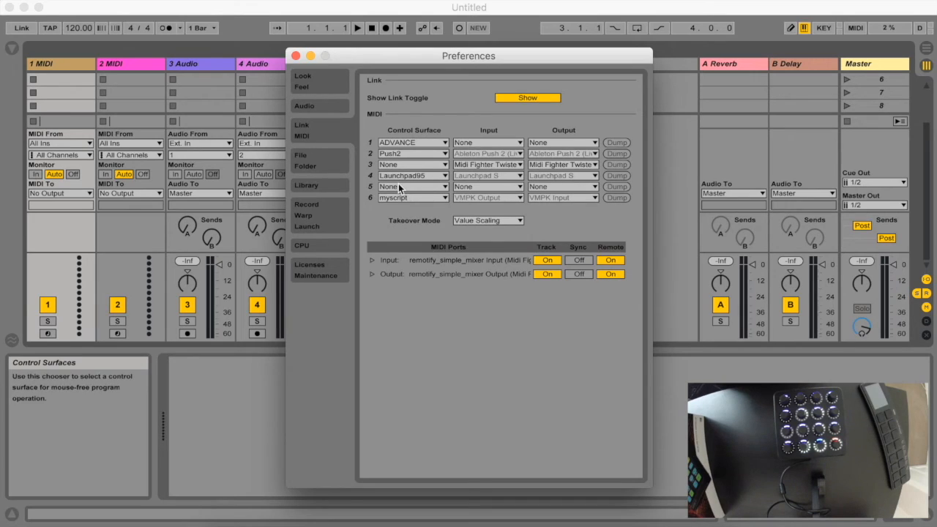
{"action": "left_click", "coordinate": [432, 165]}
{"action": "scroll", "coordinate": [453, 274], "scroll_direction": "down", "scroll_amount": 10}
{"action": "scroll", "coordinate": [452, 273], "scroll_direction": "down", "scroll_amount": 15}
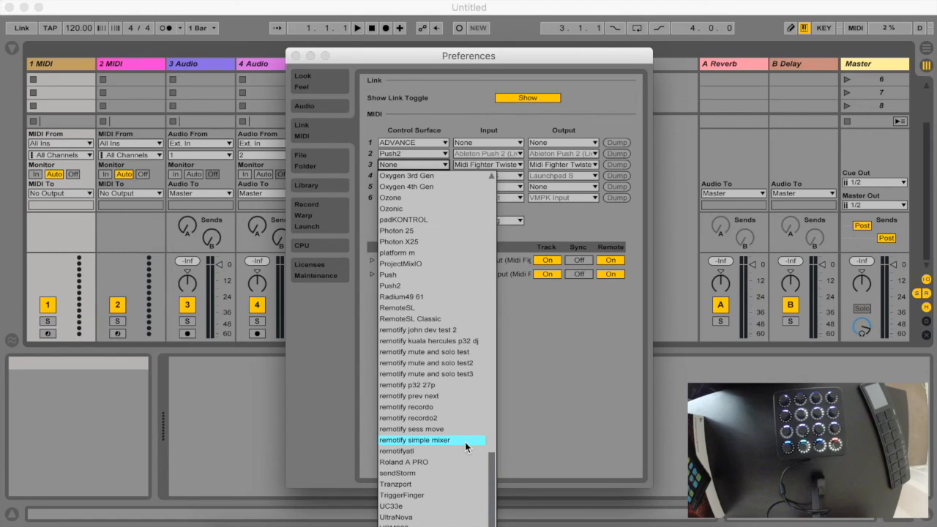
{"action": "left_click", "coordinate": [465, 441]}
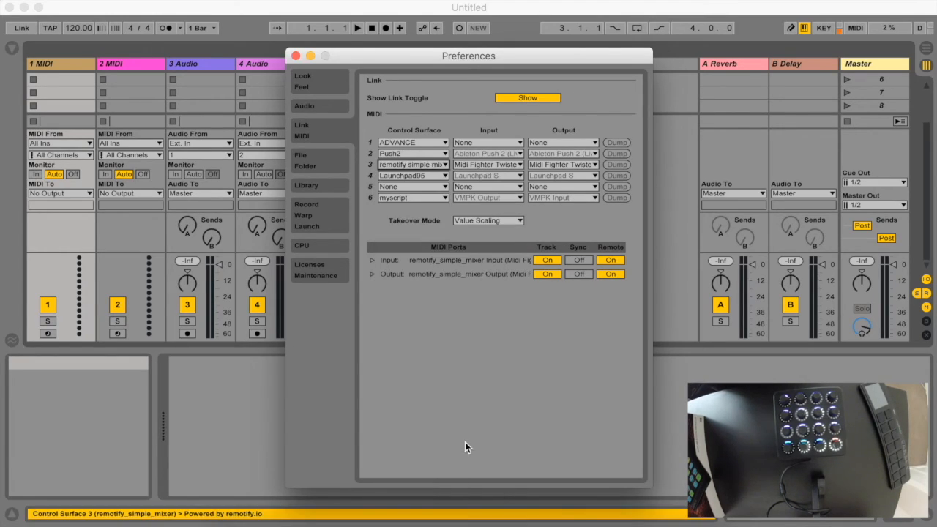
Choose Midi Fighter Twister as the input and output of control surface slot 3 and close the preferences.
{"action": "left_click", "coordinate": [492, 167]}
{"action": "left_click", "coordinate": [493, 188]}
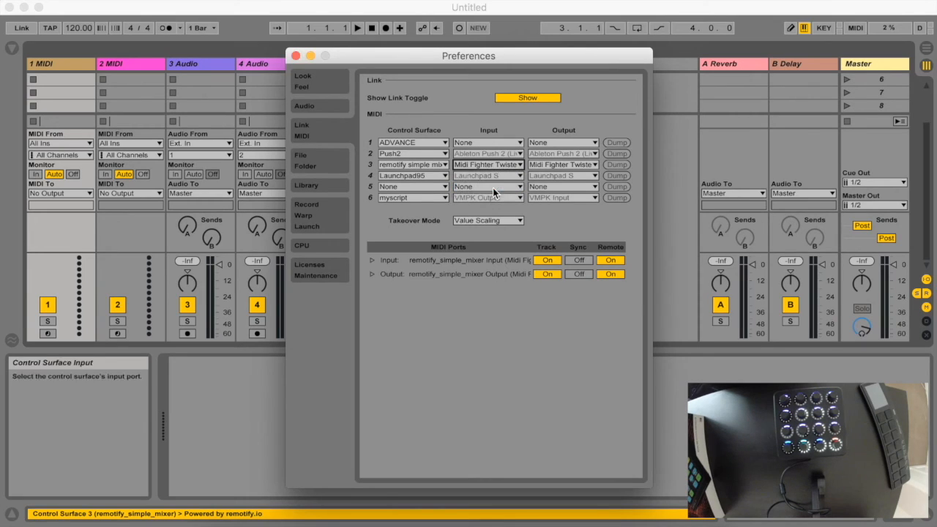
{"action": "left_click", "coordinate": [554, 166]}
{"action": "left_click", "coordinate": [554, 187]}
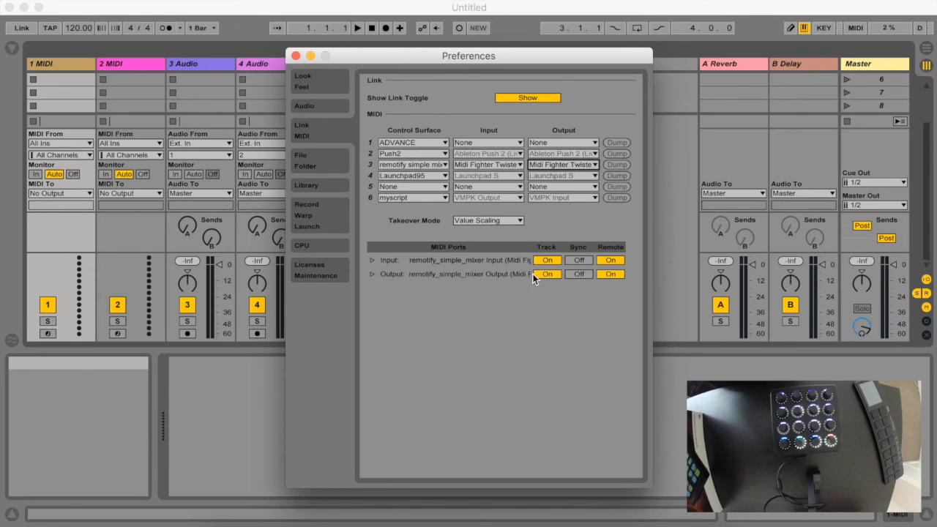
{"action": "left_click", "coordinate": [296, 57]}
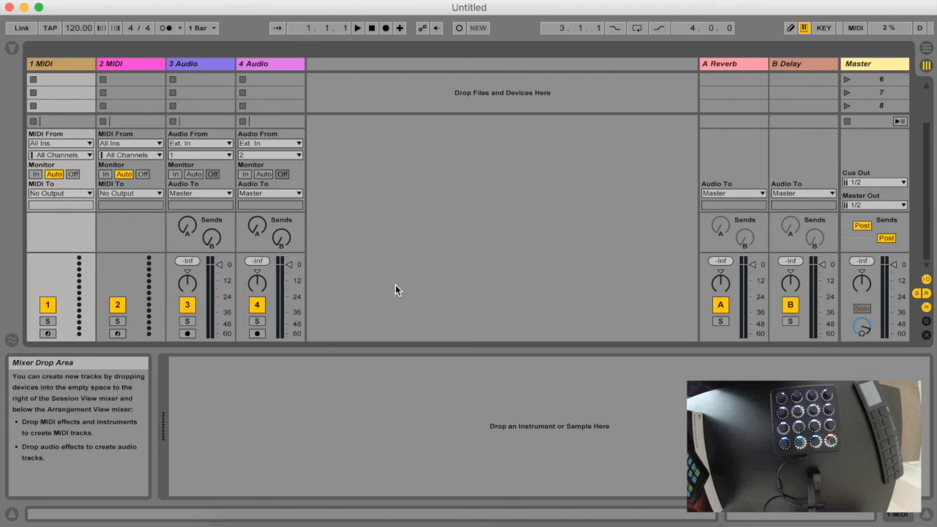
Select the 3 Audio track in the session mixer.
{"action": "left_click", "coordinate": [183, 67]}
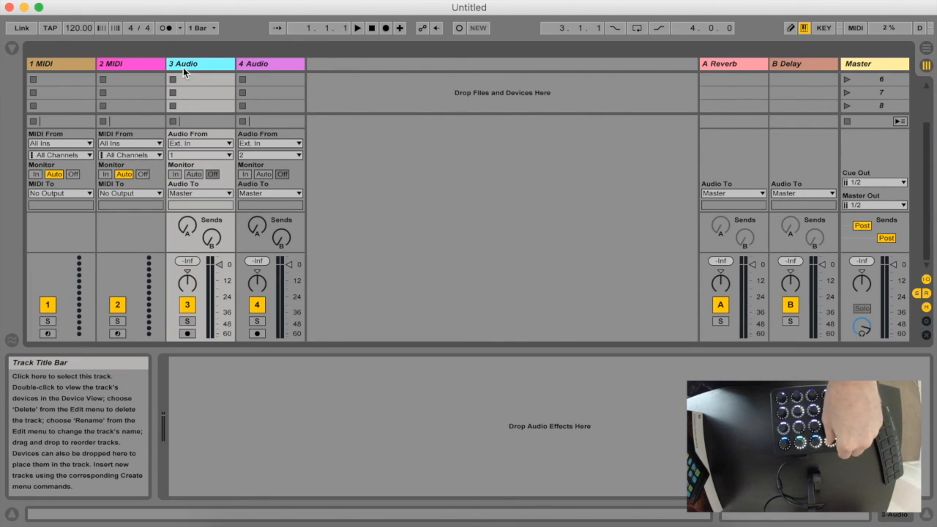